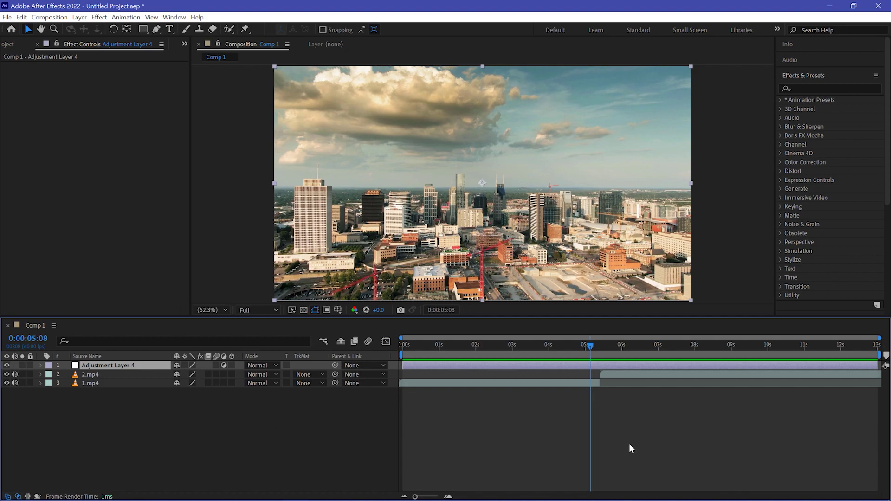
Trim the adjustment layer to start at 0:00:05:08 and end at 0:00:05:24, on the cut between the two clips.
{"action": "left_click_drag", "start_coordinate": [402, 365], "coordinate": [588, 380]}
{"action": "left_click_drag", "start_coordinate": [591, 346], "coordinate": [600, 346]}
{"action": "scroll", "coordinate": [596, 371], "scroll_direction": "up", "scroll_amount": 5}
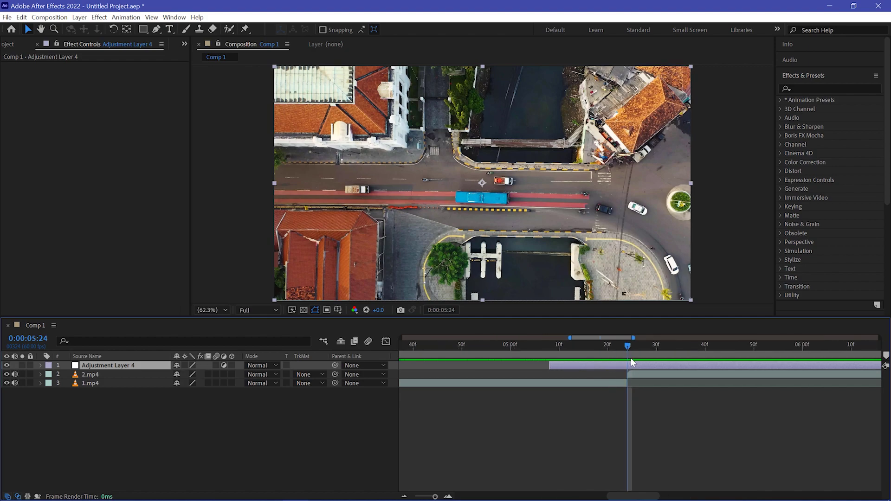
{"action": "scroll", "coordinate": [630, 358], "scroll_direction": "down", "scroll_amount": 5}
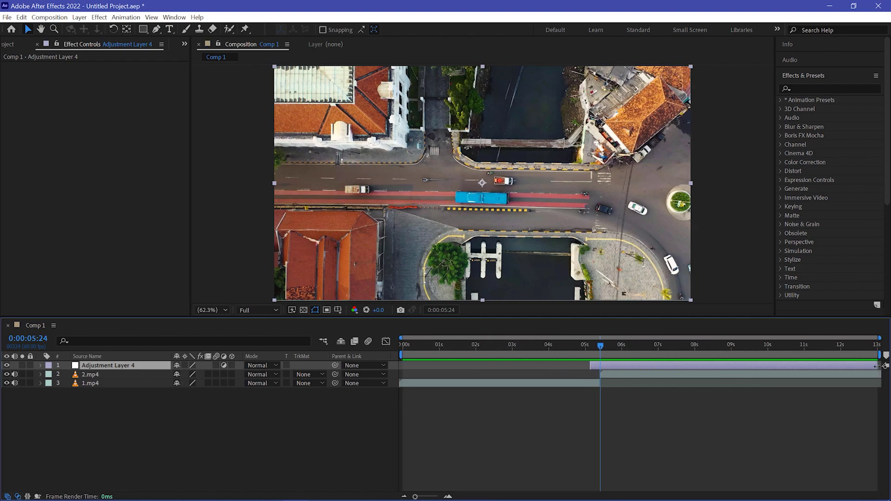
{"action": "left_click_drag", "start_coordinate": [877, 365], "coordinate": [601, 365]}
{"action": "scroll", "coordinate": [629, 370], "scroll_direction": "up", "scroll_amount": 5}
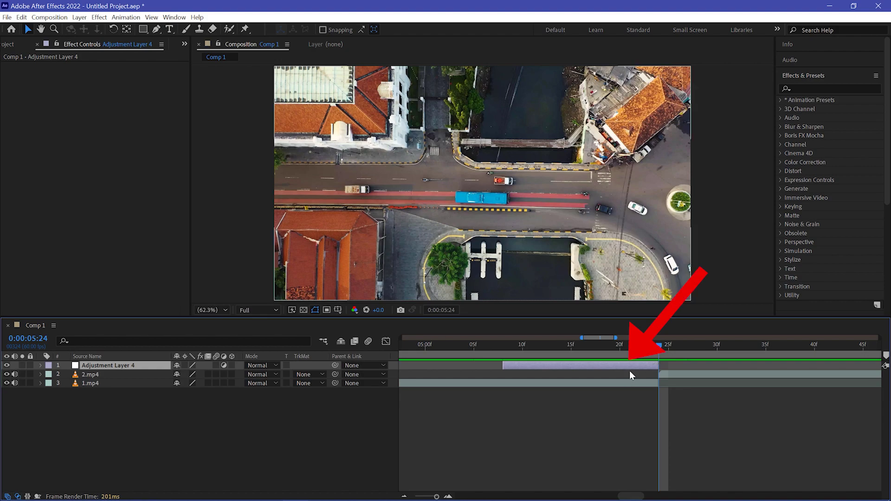
Find the Transform effect and apply it to the trimmed adjustment layer.
{"action": "left_click", "coordinate": [592, 349]}
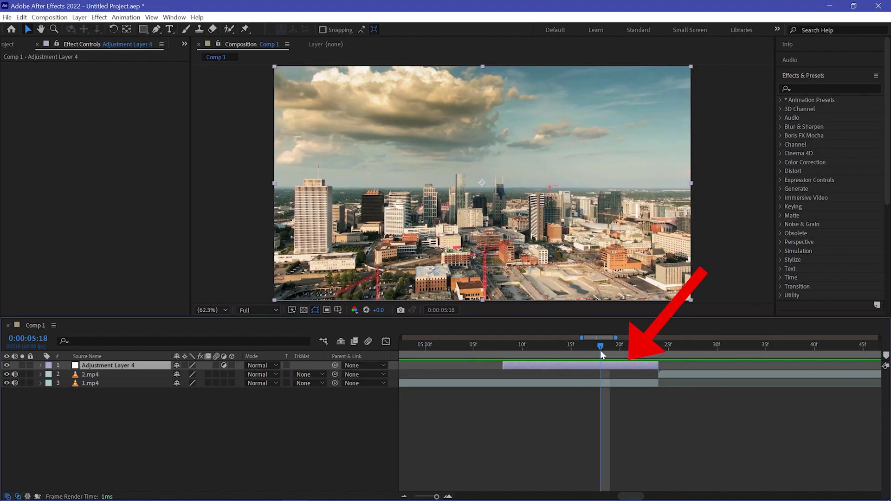
{"action": "key", "text": "Page_Up"}
{"action": "key", "text": "Page_Up"}
{"action": "key", "text": "Page_Up"}
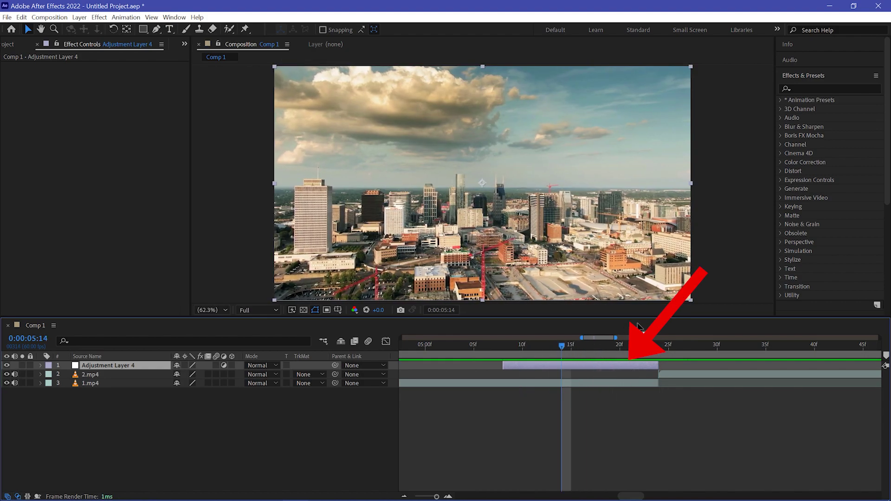
{"action": "left_click", "coordinate": [832, 87]}
{"action": "type", "text": "tr"}
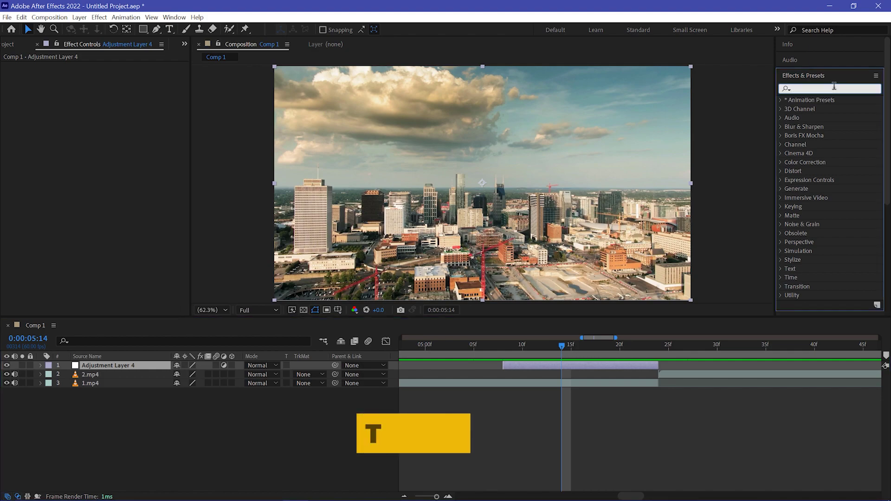
{"action": "type", "text": "ansfor"}
{"action": "left_click_drag", "start_coordinate": [824, 109], "coordinate": [503, 345]}
Keyframe the Transform scale at the layer's start, 0:00:05:08, and set the scale to 300 at 0:00:05:24.
{"action": "left_click", "coordinate": [582, 345]}
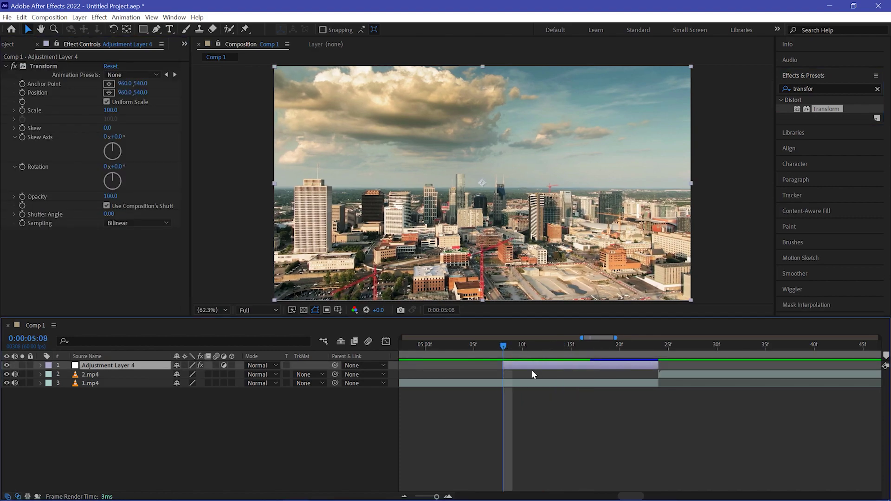
{"action": "left_click", "coordinate": [20, 110]}
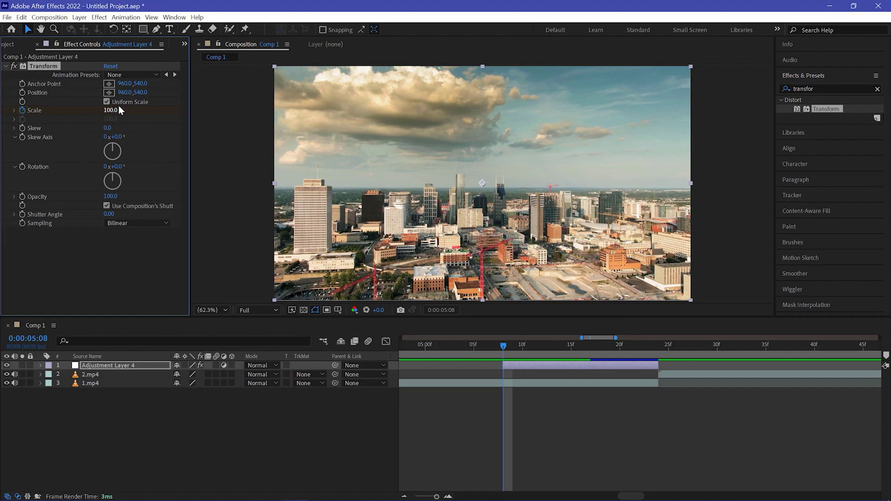
{"action": "left_click_drag", "start_coordinate": [504, 346], "coordinate": [656, 350]}
{"action": "left_click", "coordinate": [654, 369]}
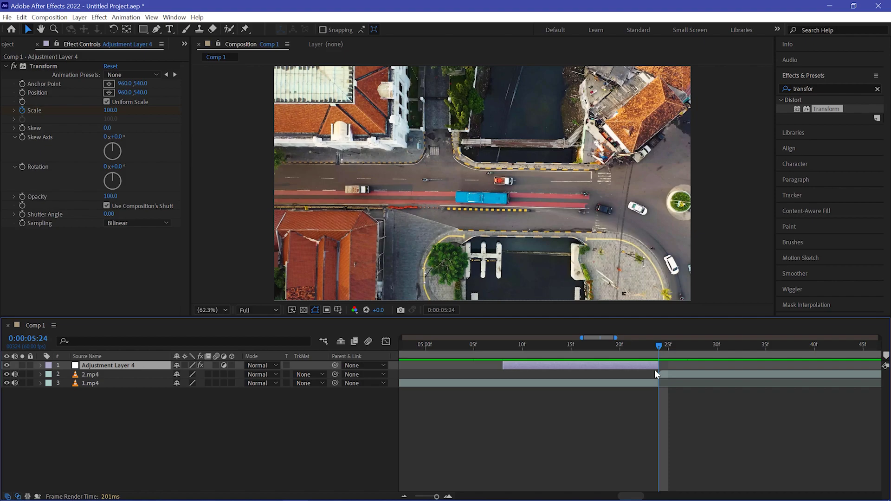
{"action": "left_click", "coordinate": [110, 111]}
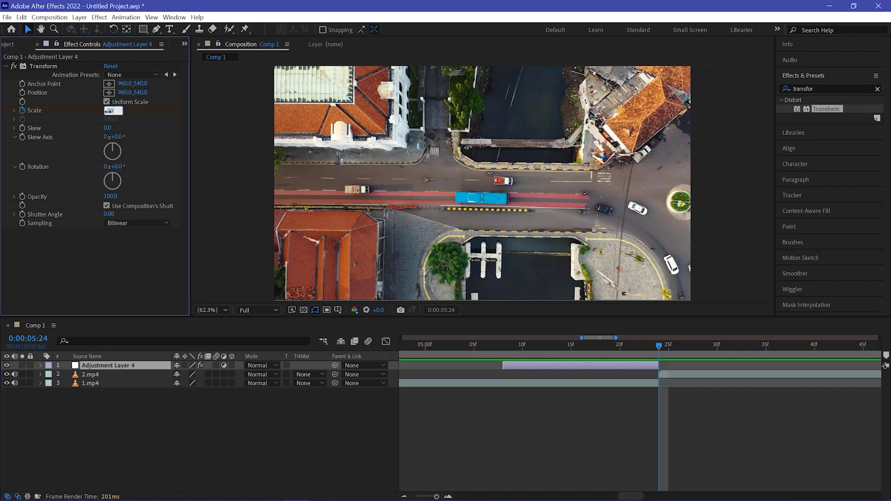
{"action": "type", "text": "300"}
{"action": "key", "text": "Return"}
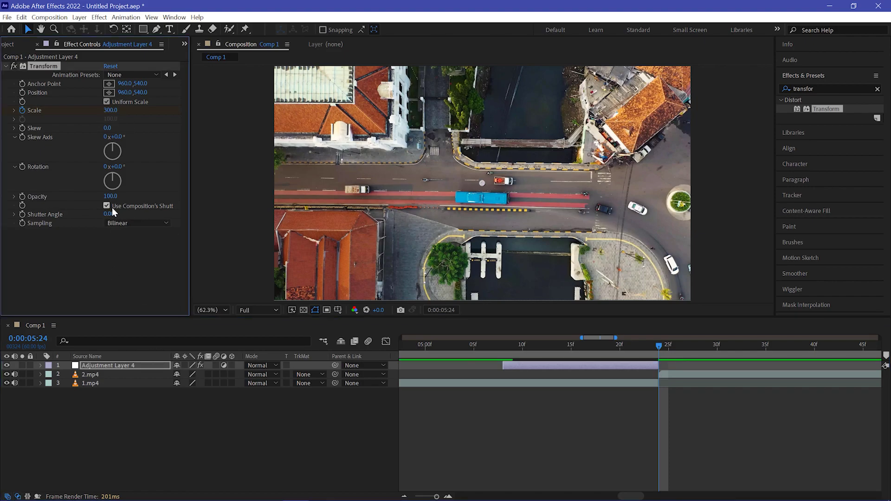
Set the Transform effect's own shutter angle to 360 instead of the composition's, and preview the blurred zoom.
{"action": "left_click", "coordinate": [109, 215]}
{"action": "type", "text": "360"}
{"action": "key", "text": "Return"}
{"action": "left_click", "coordinate": [515, 348]}
{"action": "key", "text": "space"}
{"action": "left_click_drag", "start_coordinate": [514, 351], "coordinate": [562, 352]}
Duplicate the adjustment layer and move the copy so it starts at the cut, 0:00:05:24.
{"action": "left_click", "coordinate": [594, 367]}
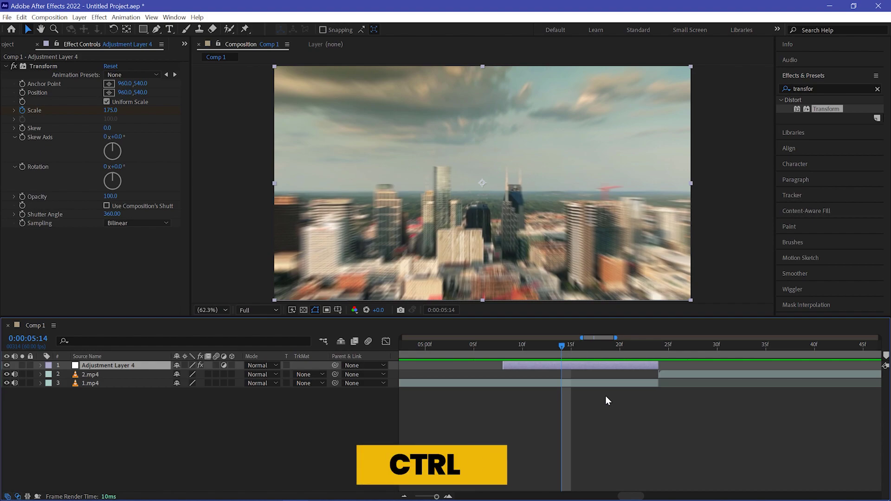
{"action": "key", "text": "ctrl+d"}
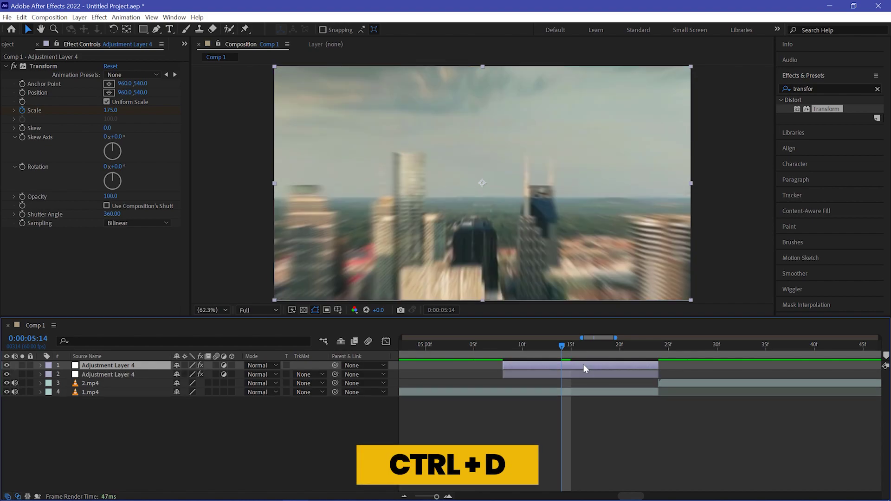
{"action": "left_click_drag", "start_coordinate": [589, 366], "coordinate": [745, 366]}
{"action": "left_click", "coordinate": [653, 375]}
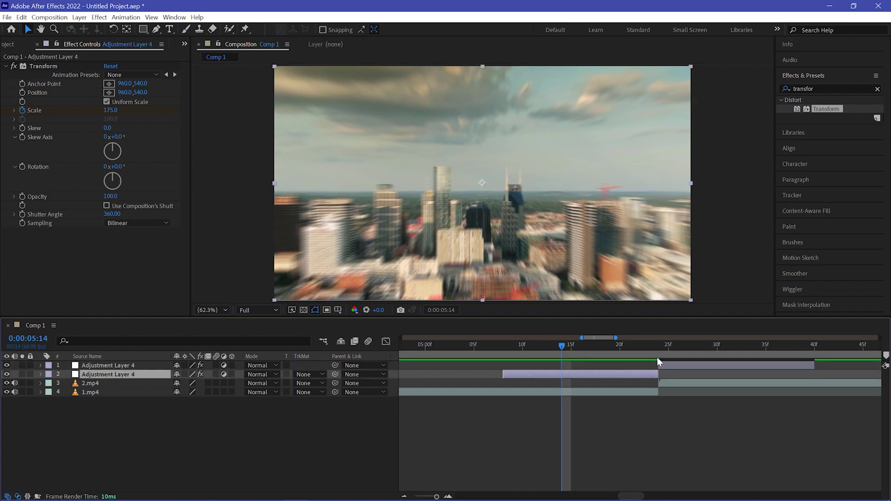
{"action": "left_click", "coordinate": [657, 350]}
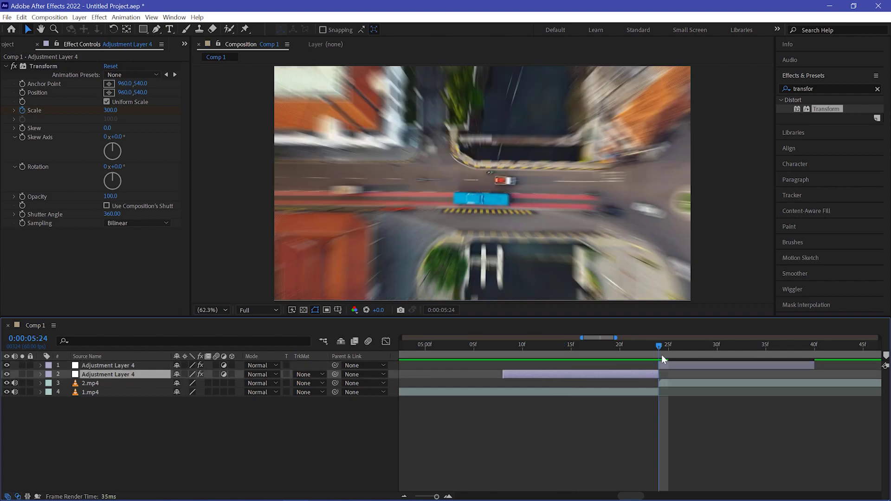
Extend the end of the duplicated adjustment layer five frames, from its current end to 0:00:05:45.
{"action": "left_click", "coordinate": [708, 367]}
{"action": "left_click_drag", "start_coordinate": [658, 346], "coordinate": [813, 357]}
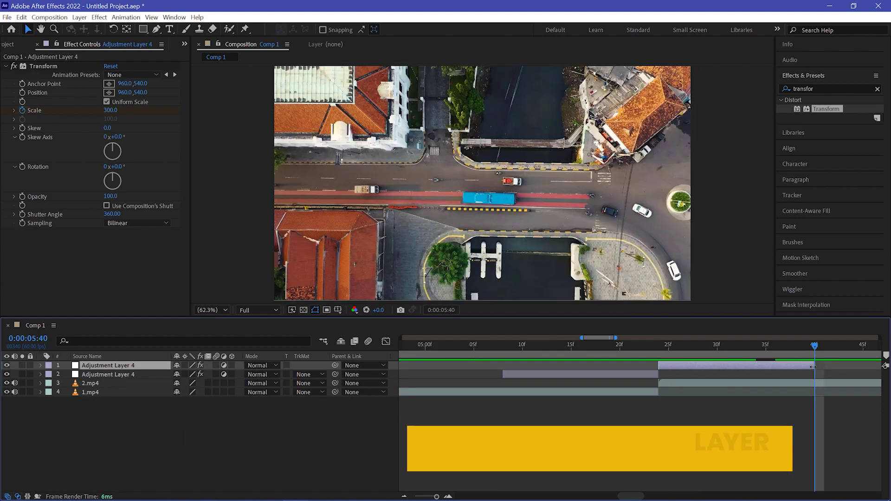
{"action": "key", "text": "Page_Down"}
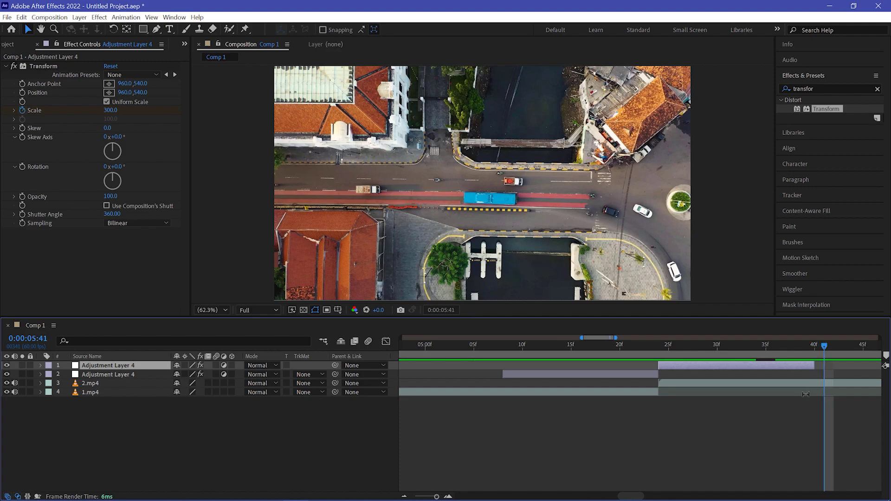
{"action": "key", "text": "Page_Down"}
{"action": "key", "text": "Page_Down"}
{"action": "key", "text": "Page_Down"}
{"action": "key", "text": "Page_Down"}
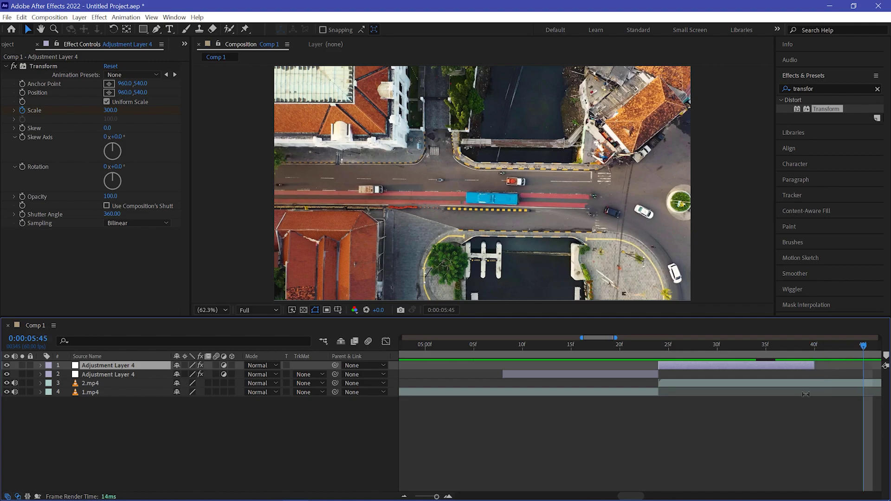
{"action": "left_click_drag", "start_coordinate": [836, 367], "coordinate": [862, 366]}
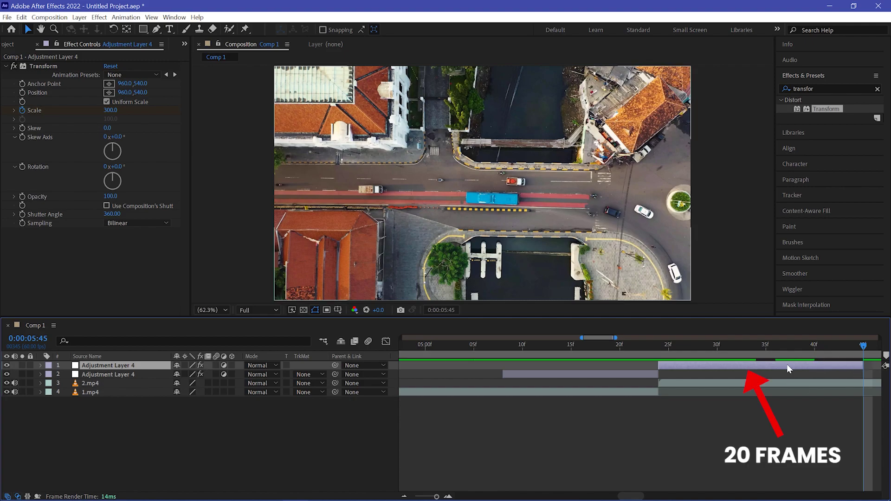
{"action": "left_click", "coordinate": [772, 346]}
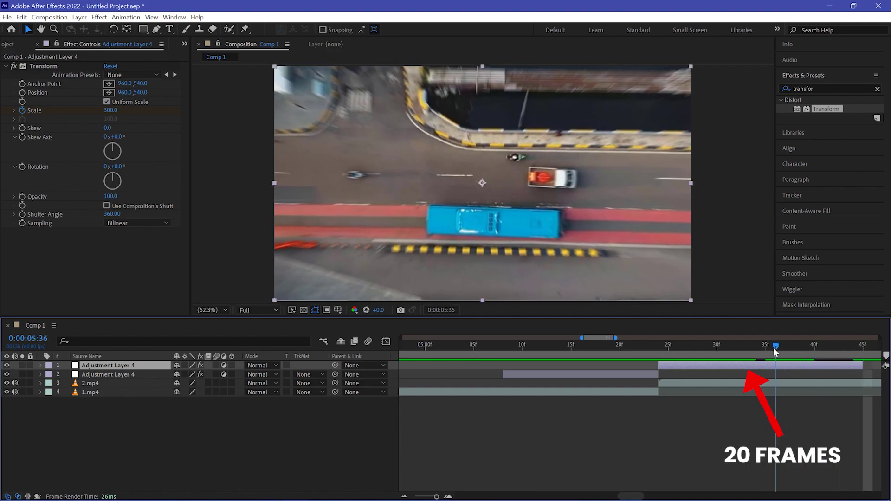
{"action": "left_click", "coordinate": [736, 346]}
{"action": "left_click", "coordinate": [608, 376]}
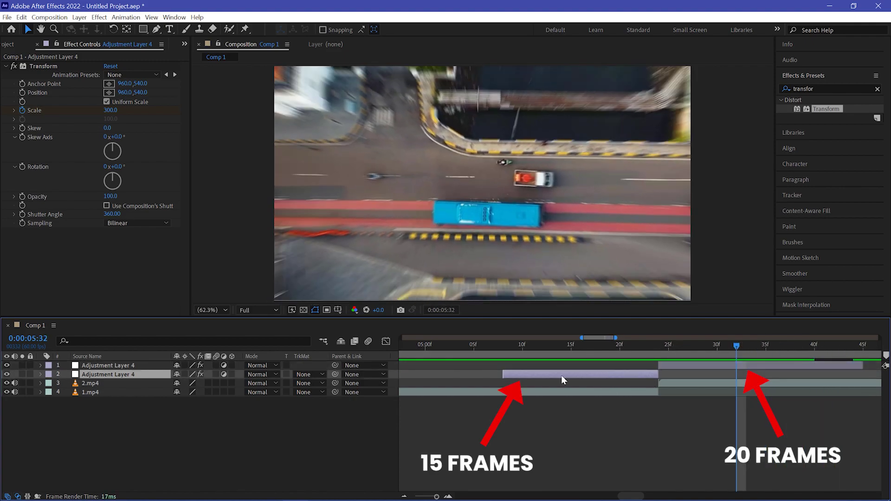
{"action": "left_click", "coordinate": [664, 352]}
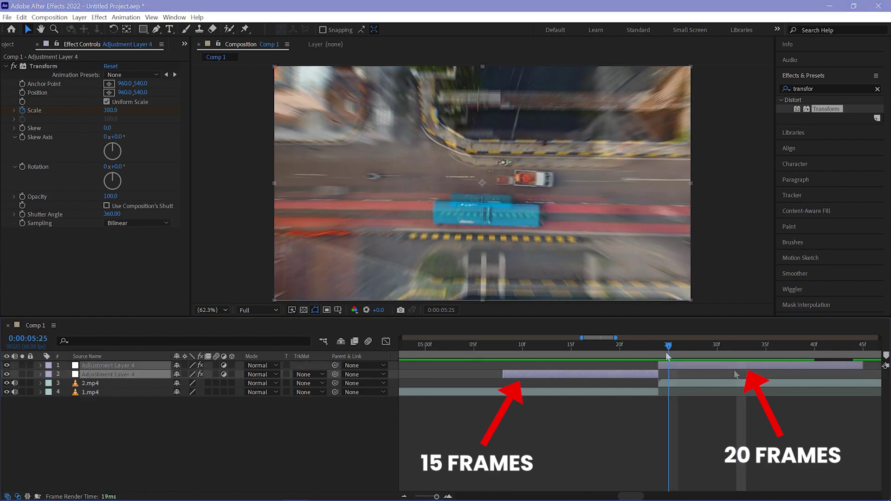
Reveal the keyframes of both adjustment layers and move the duplicate's last scale keyframe to its end at 0:00:05:45.
{"action": "left_click", "coordinate": [734, 367]}
{"action": "key", "text": "u"}
{"action": "left_click", "coordinate": [619, 393]}
{"action": "key", "text": "u"}
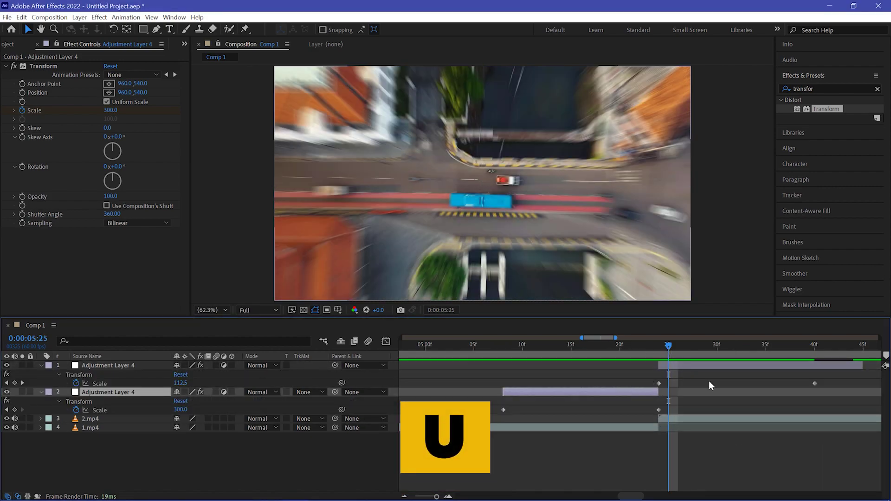
{"action": "left_click_drag", "start_coordinate": [625, 499], "coordinate": [627, 498]}
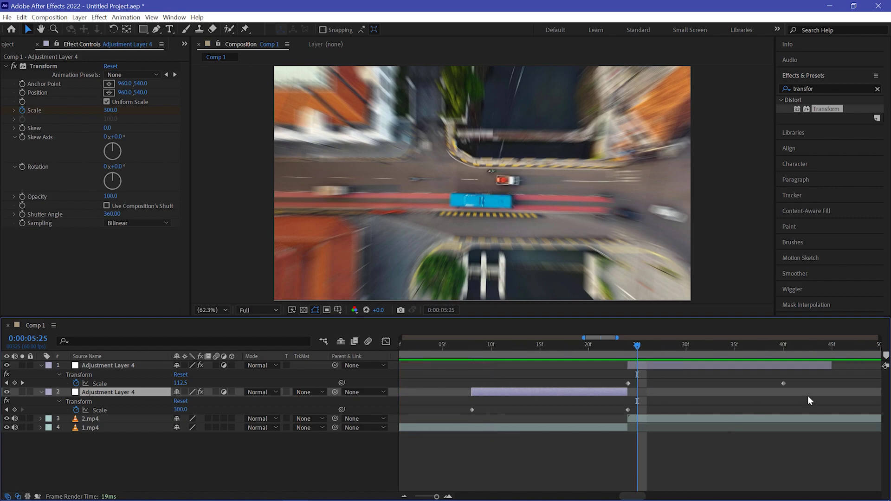
{"action": "left_click_drag", "start_coordinate": [784, 383], "coordinate": [835, 383]}
Set the duplicate's scale to 25 at 0:00:05:24 and bring it back to normal full-frame scale at 0:00:05:45.
{"action": "mouse_move", "coordinate": [635, 352]}
{"action": "left_mouse_down"}
{"action": "mouse_move", "coordinate": [647, 346]}
{"action": "mouse_move", "coordinate": [632, 347]}
{"action": "left_mouse_up"}
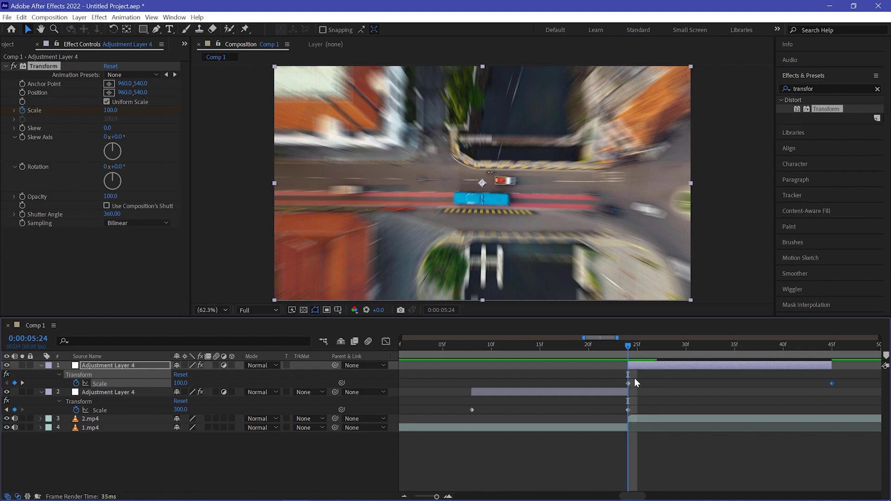
{"action": "type", "text": "25"}
{"action": "key", "text": "Return"}
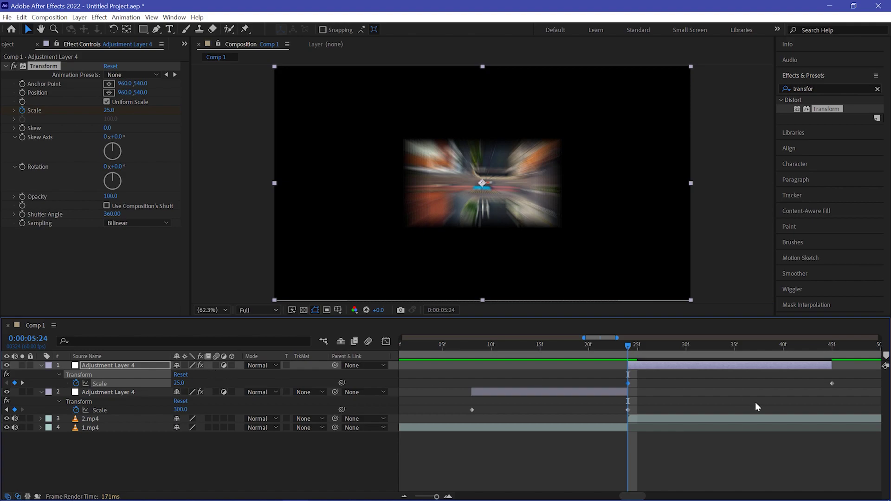
{"action": "left_click_drag", "start_coordinate": [630, 346], "coordinate": [831, 355]}
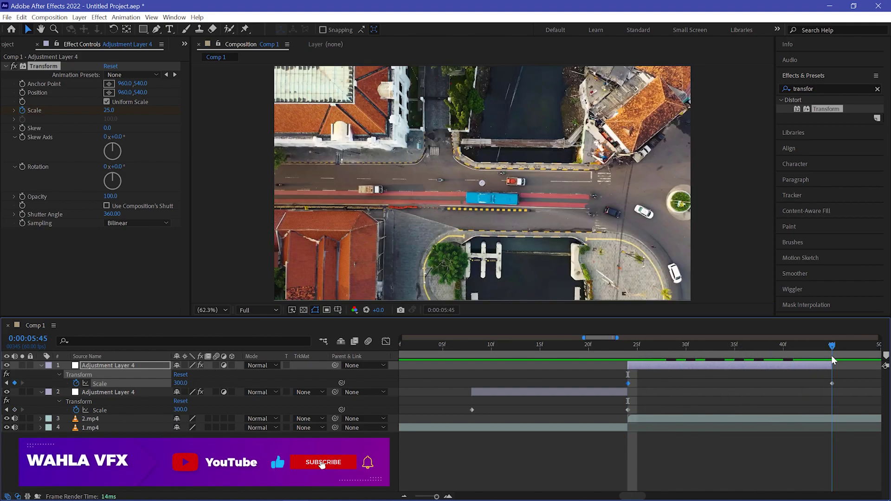
{"action": "left_click", "coordinate": [180, 383]}
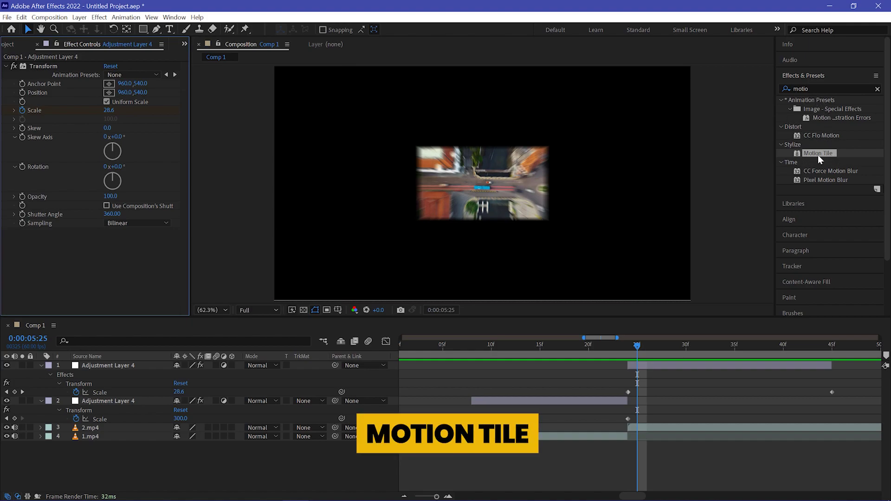
Apply Motion Tile above Transform on the duplicated adjustment layer, with Mirror Edges on and output width and height of 400.
{"action": "left_click_drag", "start_coordinate": [821, 154], "coordinate": [656, 366]}
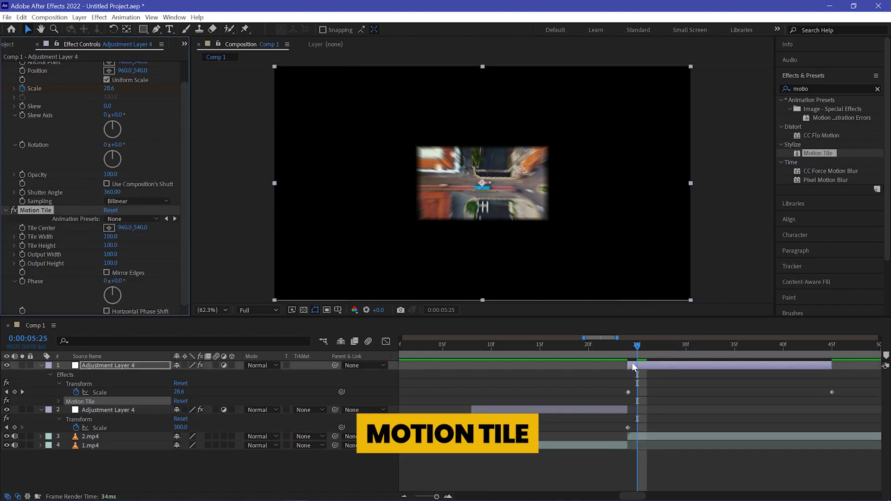
{"action": "left_click_drag", "start_coordinate": [38, 211], "coordinate": [53, 62]}
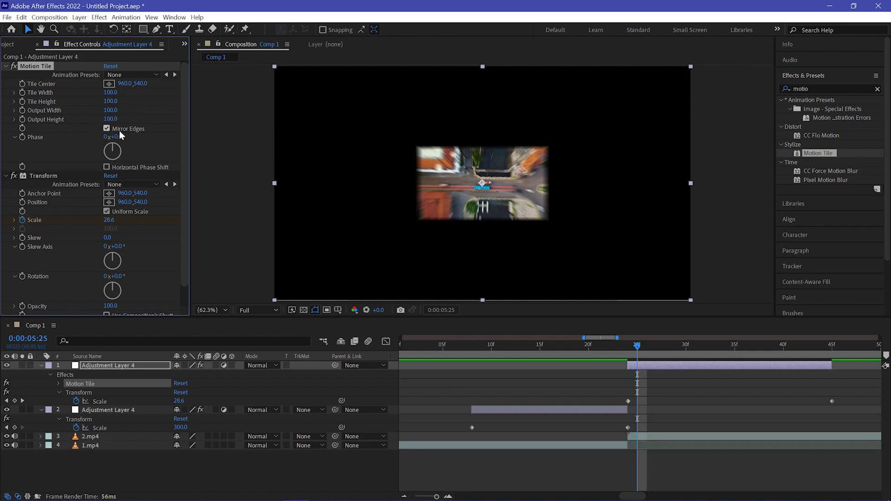
{"action": "left_click", "coordinate": [110, 110]}
{"action": "type", "text": "400"}
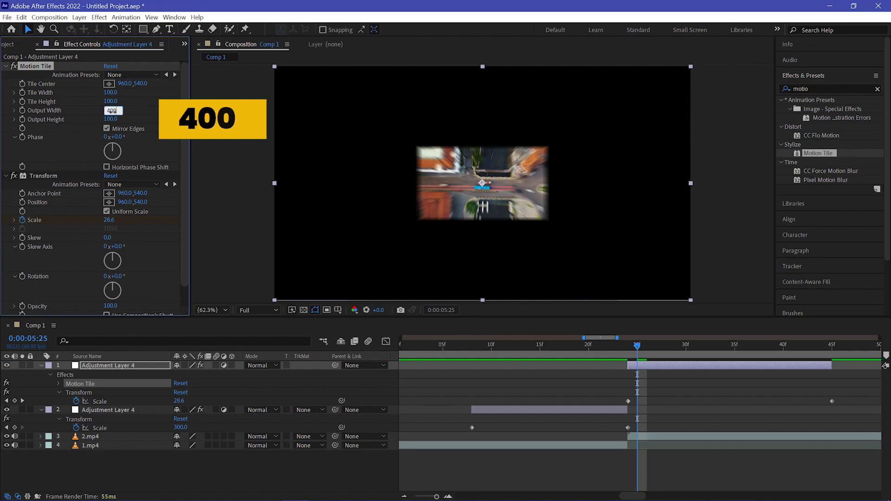
{"action": "key", "text": "Return"}
{"action": "left_click", "coordinate": [111, 119]}
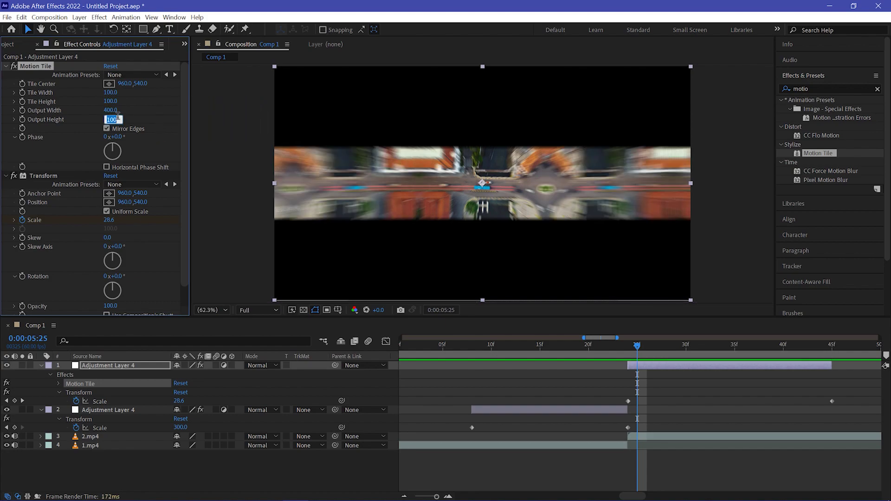
{"action": "key", "text": "Return"}
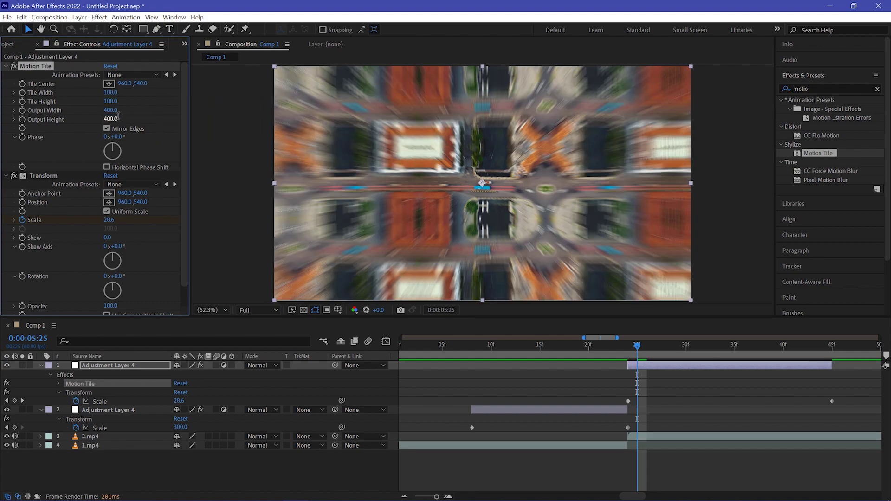
{"action": "left_click_drag", "start_coordinate": [547, 347], "coordinate": [677, 362]}
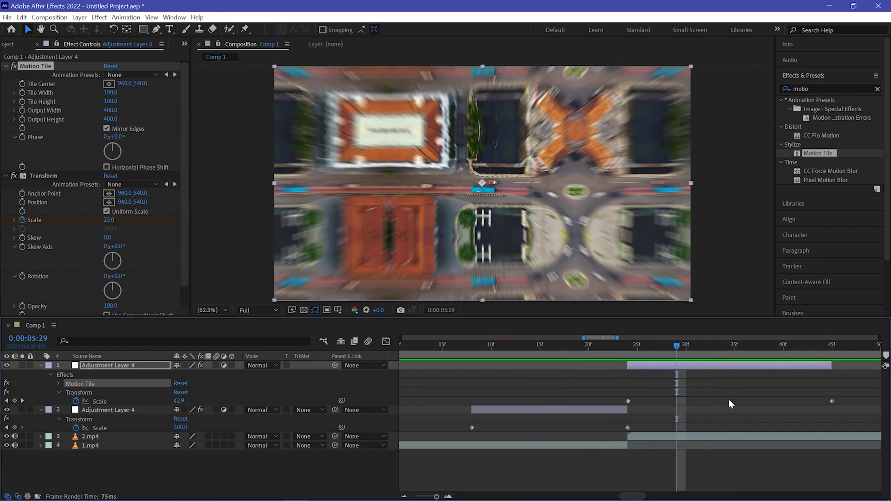
Apply Easy Ease to all four Transform scale keyframes on both adjustment layers.
{"action": "left_click_drag", "start_coordinate": [857, 395], "coordinate": [462, 429]}
{"action": "right_click", "coordinate": [627, 402]}
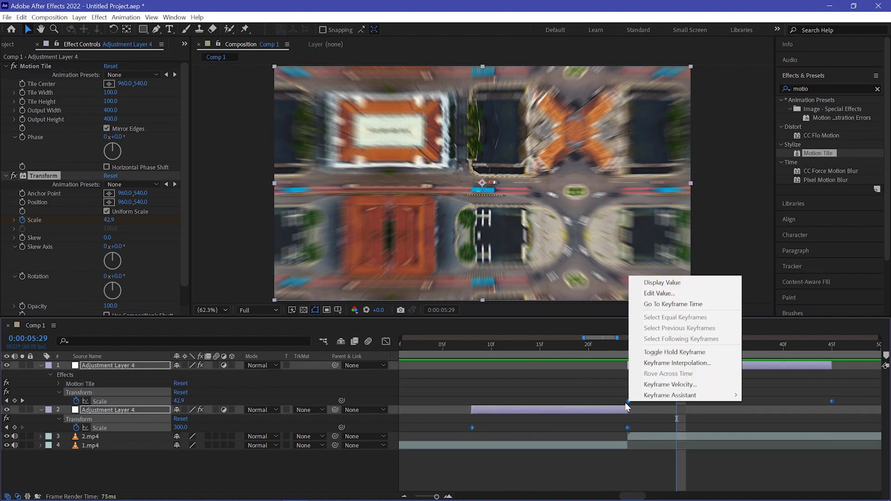
{"action": "mouse_move", "coordinate": [683, 395]}
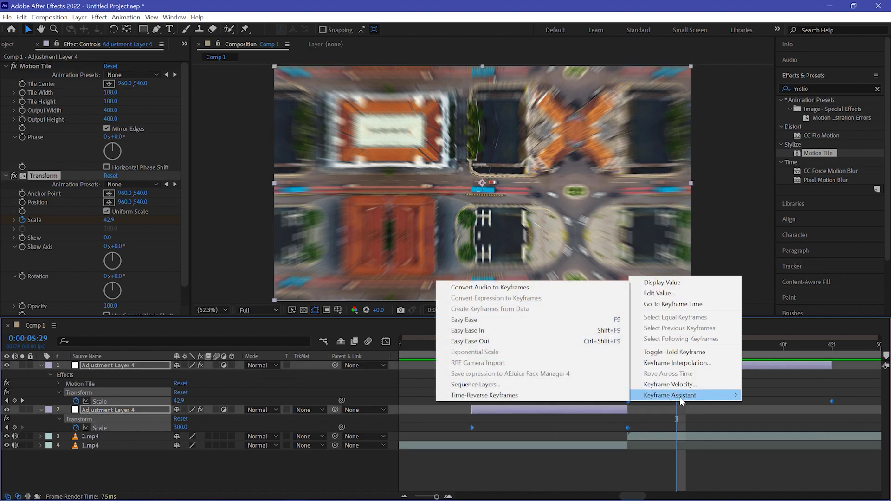
{"action": "left_click", "coordinate": [508, 322]}
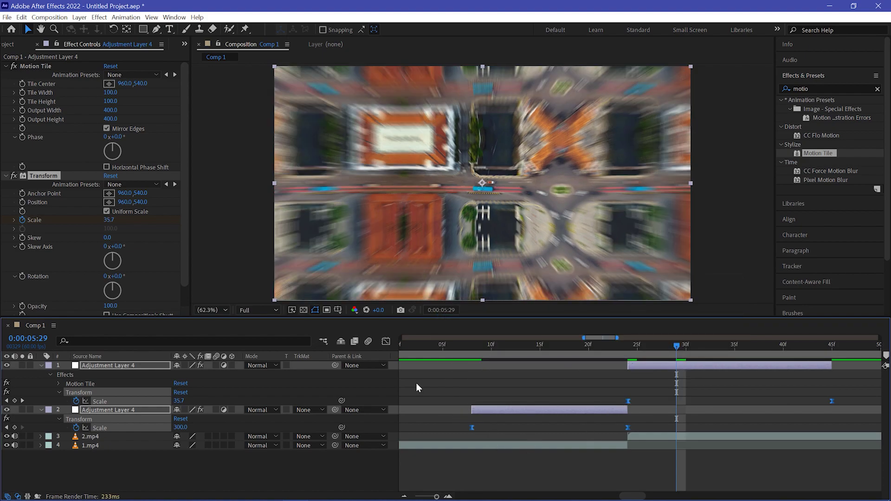
Shape the scale speed graph so both curves peak sharply at the cut at 0:00:05:24 and taper gently away from it.
{"action": "left_click", "coordinate": [385, 341]}
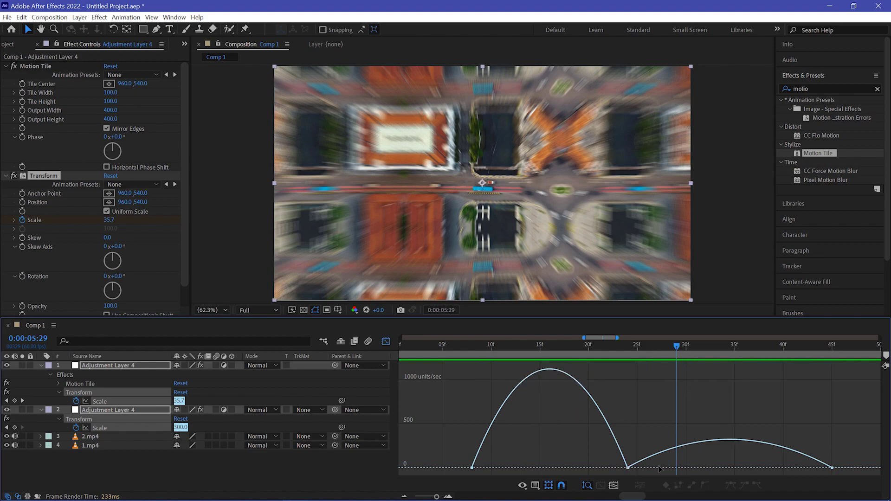
{"action": "right_click", "coordinate": [633, 417]}
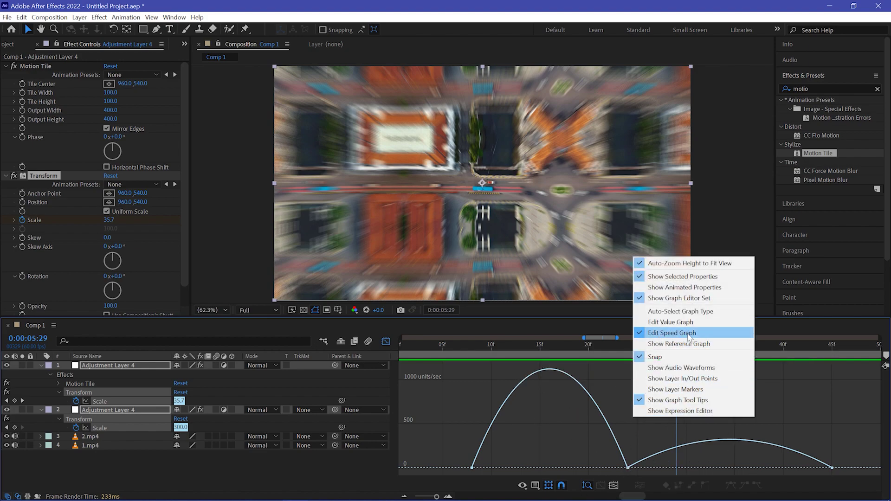
{"action": "left_click", "coordinate": [466, 455]}
{"action": "left_click_drag", "start_coordinate": [453, 433], "coordinate": [642, 475]}
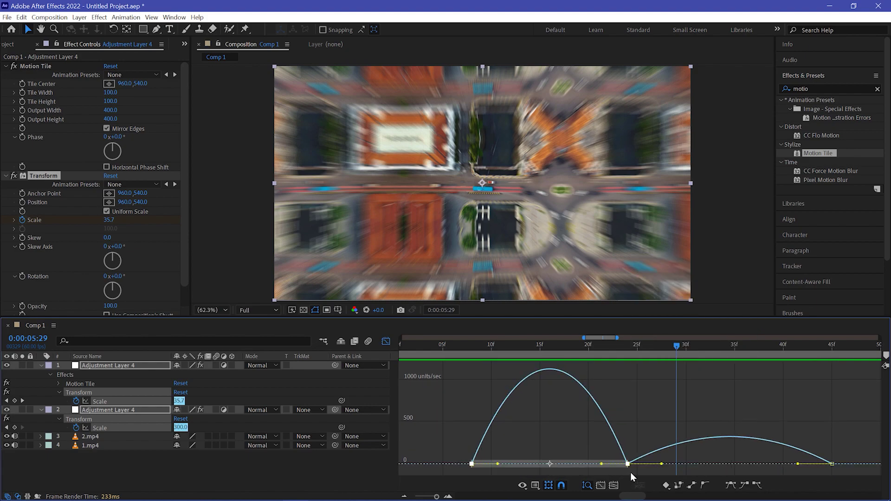
{"action": "left_click_drag", "start_coordinate": [502, 466], "coordinate": [674, 474]}
{"action": "left_click", "coordinate": [675, 475]}
{"action": "left_click_drag", "start_coordinate": [857, 474], "coordinate": [626, 392]}
{"action": "left_click_drag", "start_coordinate": [732, 468], "coordinate": [630, 467]}
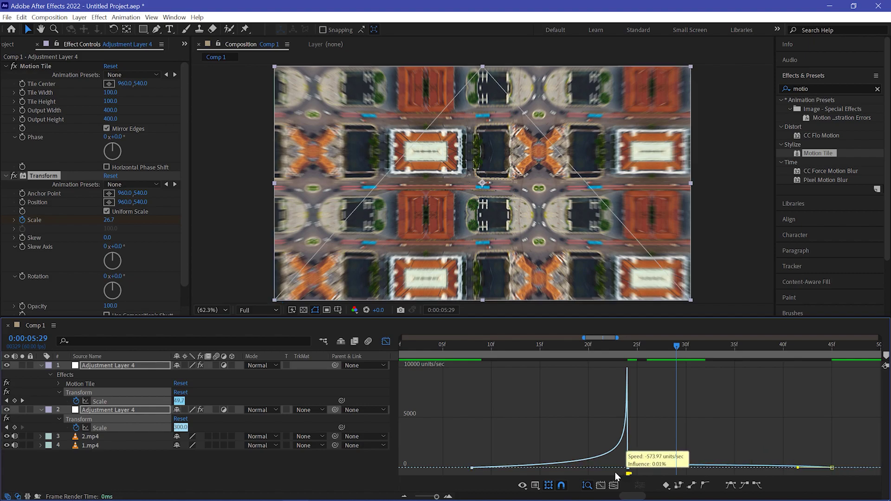
{"action": "left_click_drag", "start_coordinate": [802, 464], "coordinate": [731, 464]}
Close the graph editor and play back the zoom transition from just before its start.
{"action": "left_click_drag", "start_coordinate": [681, 349], "coordinate": [506, 354]}
{"action": "key", "text": "space"}
{"action": "left_click", "coordinate": [519, 347]}
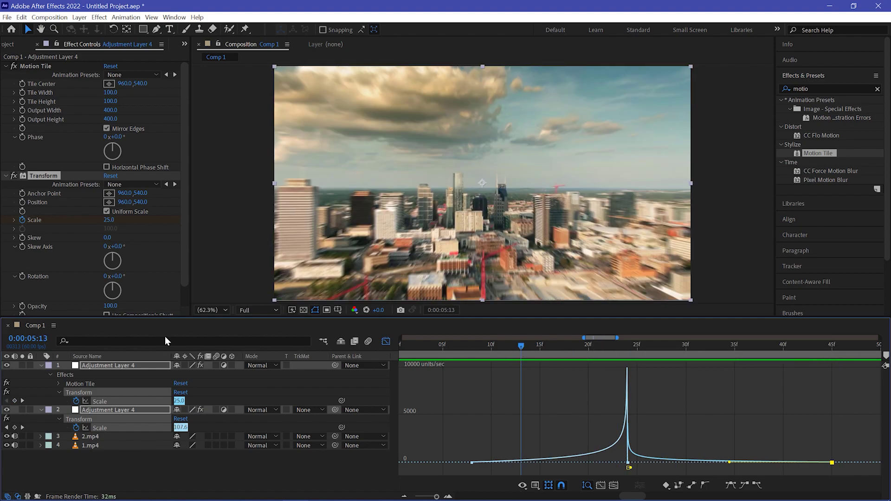
{"action": "left_click", "coordinate": [385, 341]}
{"action": "left_click", "coordinate": [466, 343]}
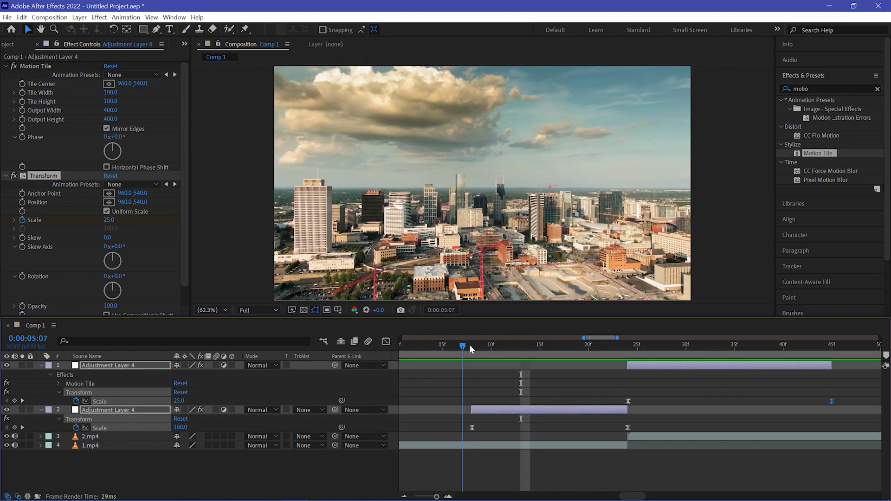
{"action": "key", "text": "space"}
{"action": "left_click", "coordinate": [478, 345]}
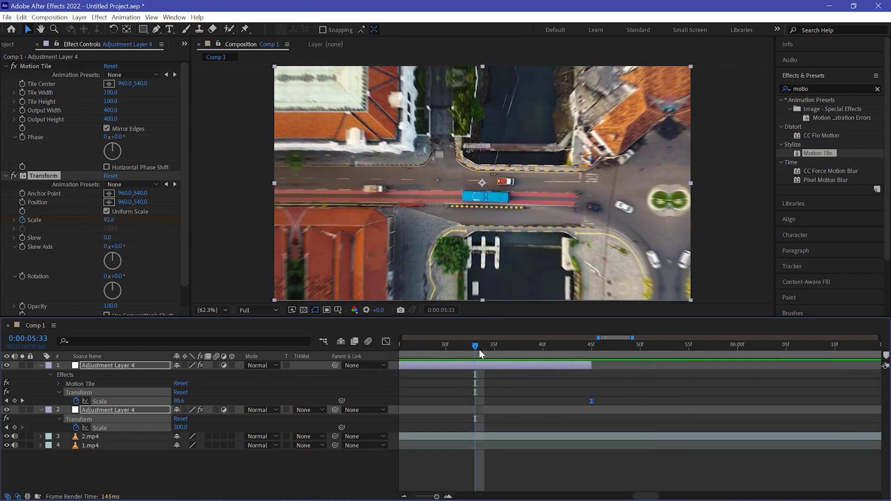
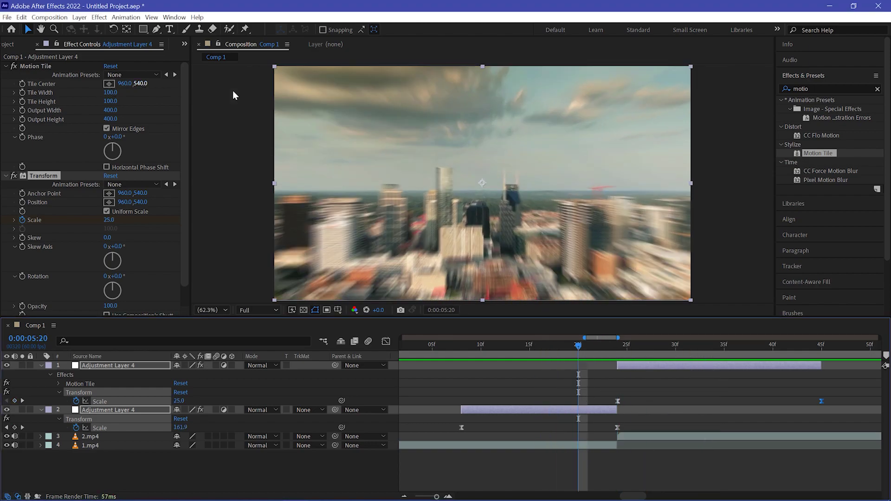
Create a new adjustment layer above the others and shorten it roughly around the transition, from about 0:00:04:58 to 0:00:05:57.
{"action": "left_click", "coordinate": [79, 17]}
{"action": "mouse_move", "coordinate": [88, 28]}
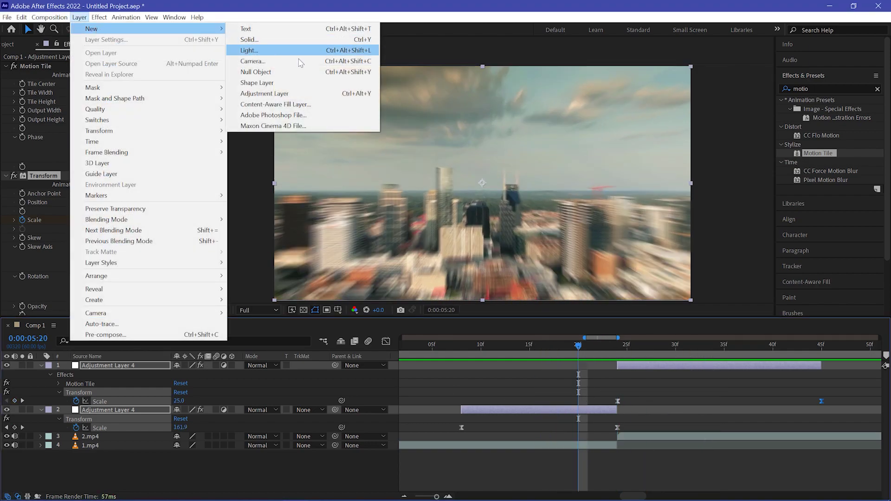
{"action": "left_click", "coordinate": [263, 92]}
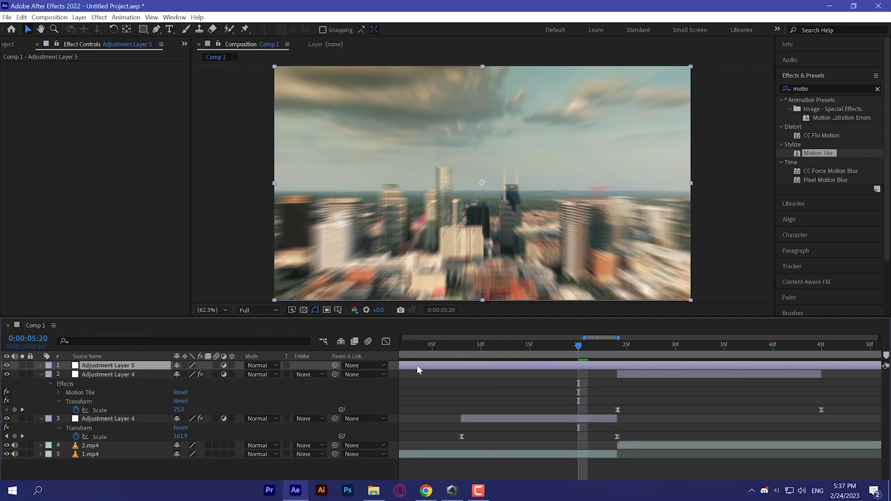
{"action": "key", "text": "semicolon"}
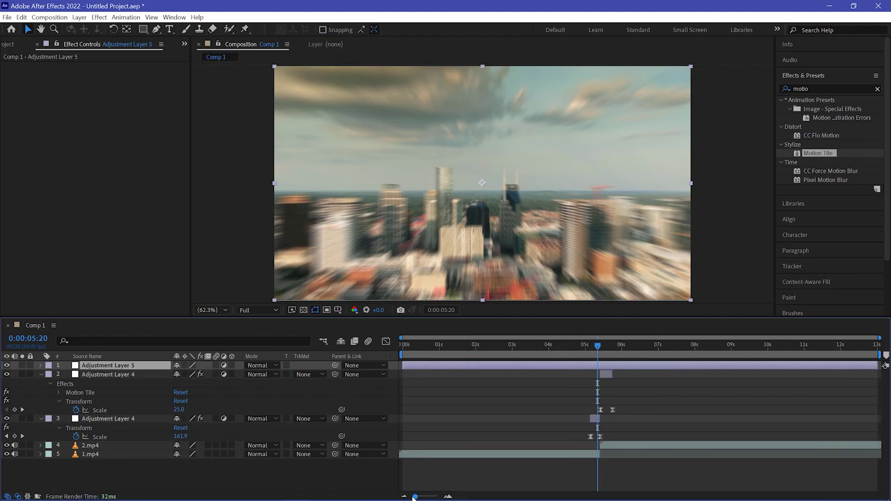
{"action": "left_click_drag", "start_coordinate": [830, 371], "coordinate": [620, 371]}
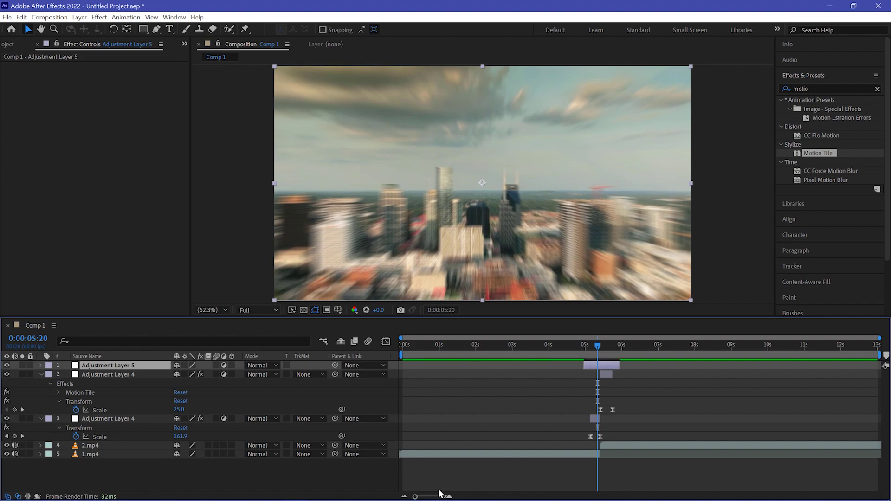
{"action": "left_click_drag", "start_coordinate": [416, 498], "coordinate": [435, 497]}
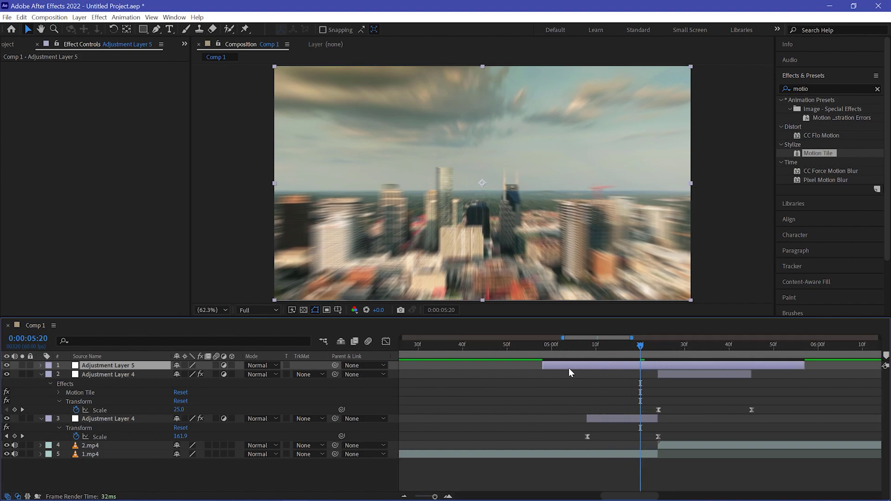
Trim the new adjustment layer to match the transition exactly, starting at 0:00:05:08 and ending at 0:00:05:45.
{"action": "left_click_drag", "start_coordinate": [579, 370], "coordinate": [586, 344]}
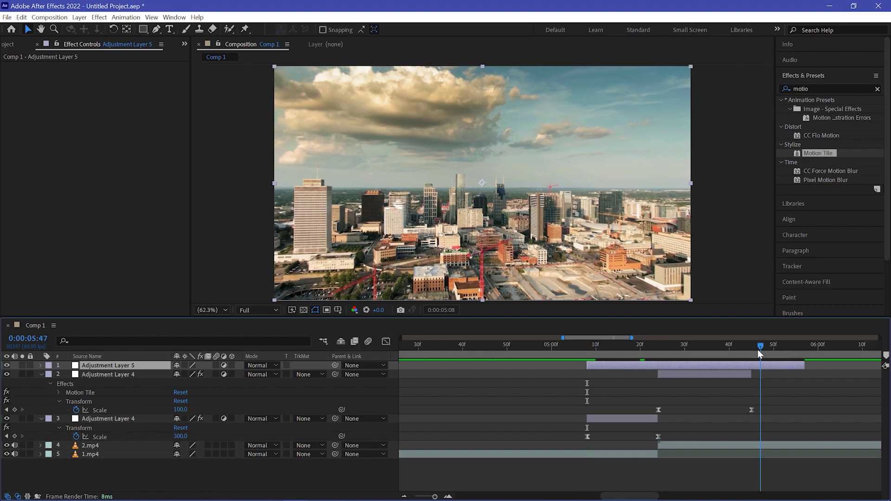
{"action": "left_click", "coordinate": [751, 349]}
{"action": "mouse_move", "coordinate": [802, 365]}
{"action": "left_mouse_down"}
{"action": "mouse_move", "coordinate": [753, 370]}
{"action": "mouse_move", "coordinate": [802, 370]}
{"action": "left_mouse_up"}
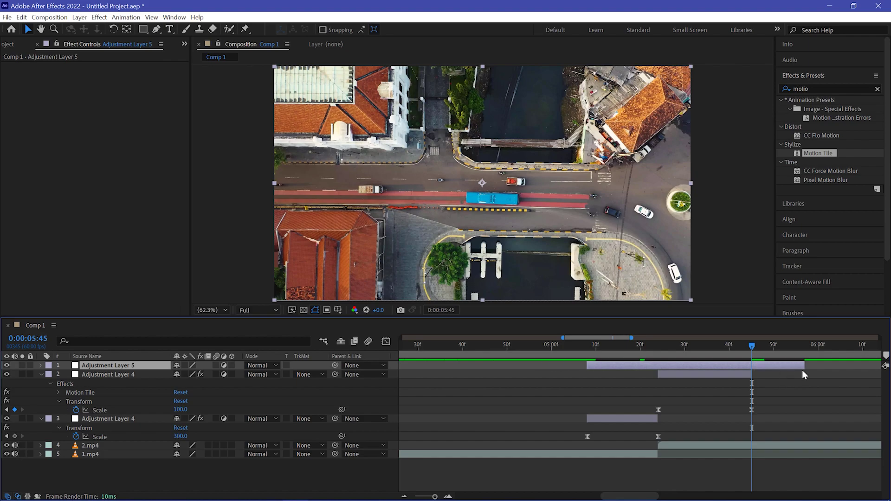
{"action": "key", "text": "alt+bracketright"}
{"action": "scroll", "coordinate": [740, 402], "scroll_direction": "up", "scroll_amount": 1}
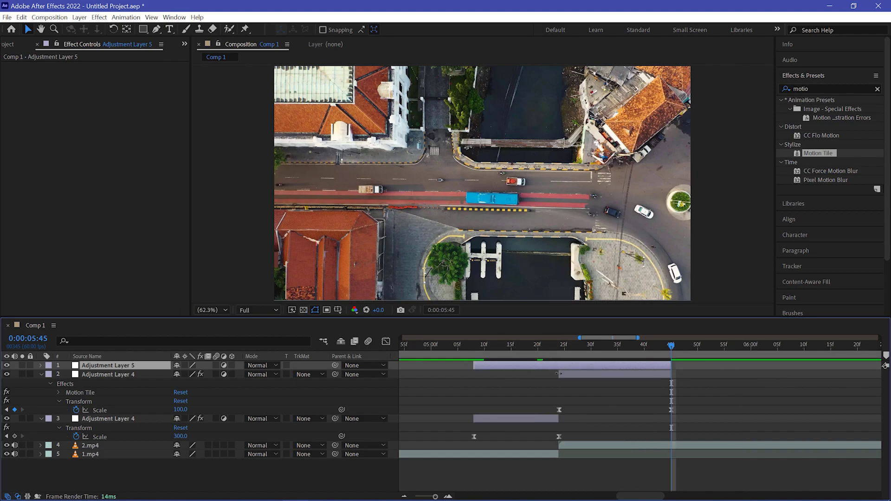
Play back the section covered by the trimmed adjustment layer.
{"action": "left_click", "coordinate": [484, 355]}
{"action": "key", "text": "space"}
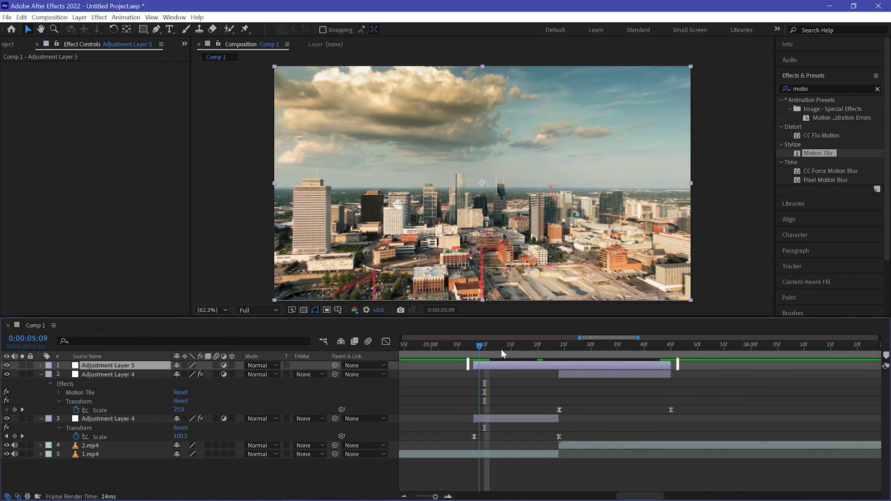
{"action": "left_click", "coordinate": [658, 373]}
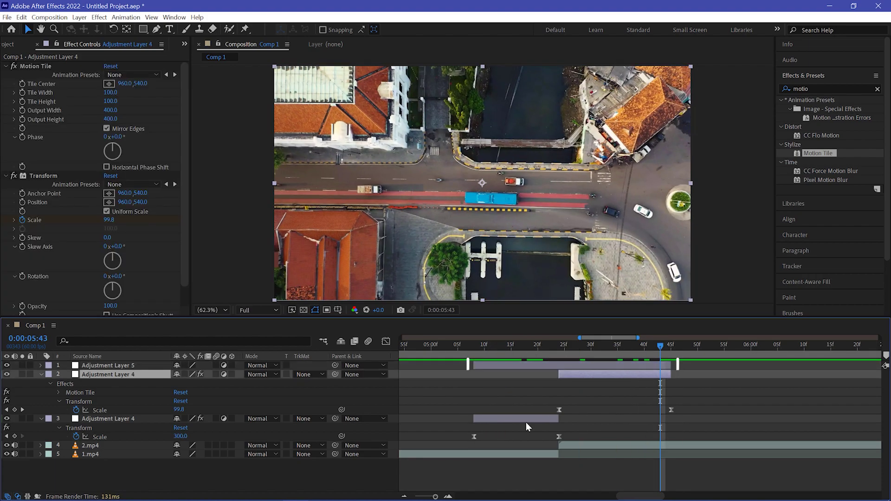
{"action": "left_click", "coordinate": [513, 408]}
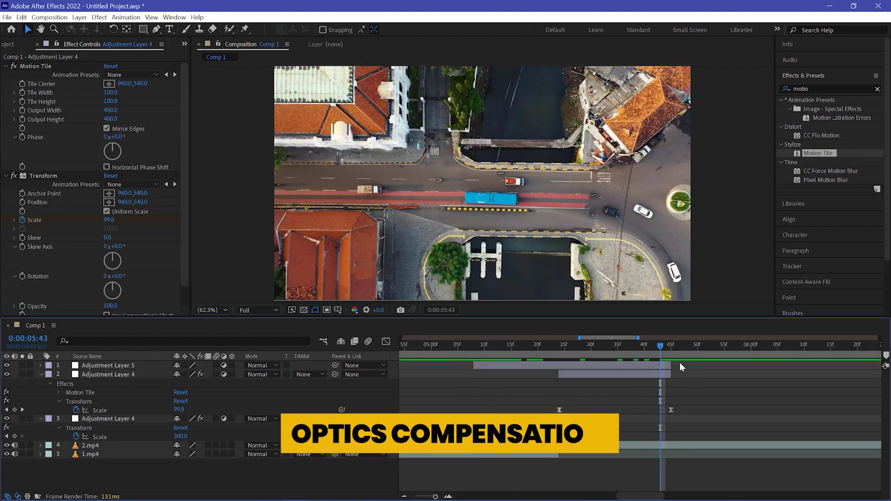
Apply the Optics Compensation effect to the newest adjustment layer and turn on Reverse Lens Distortion.
{"action": "left_click", "coordinate": [553, 355]}
{"action": "left_click", "coordinate": [877, 89]}
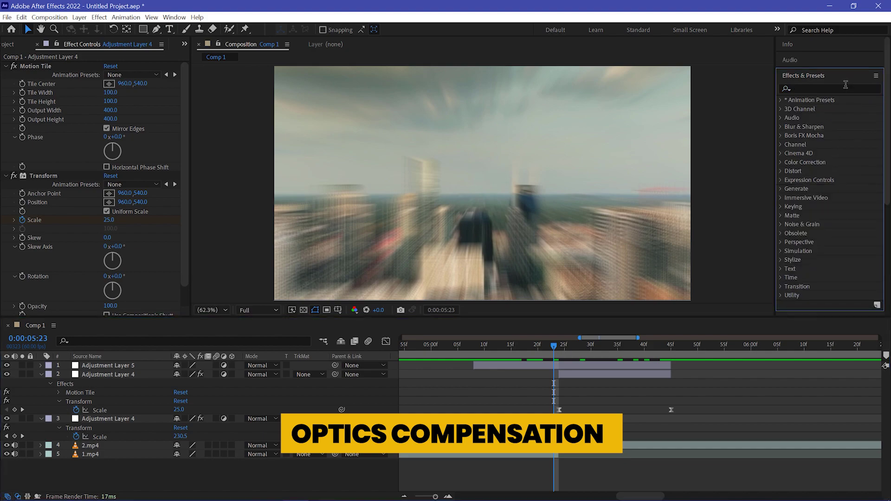
{"action": "type", "text": "optics"}
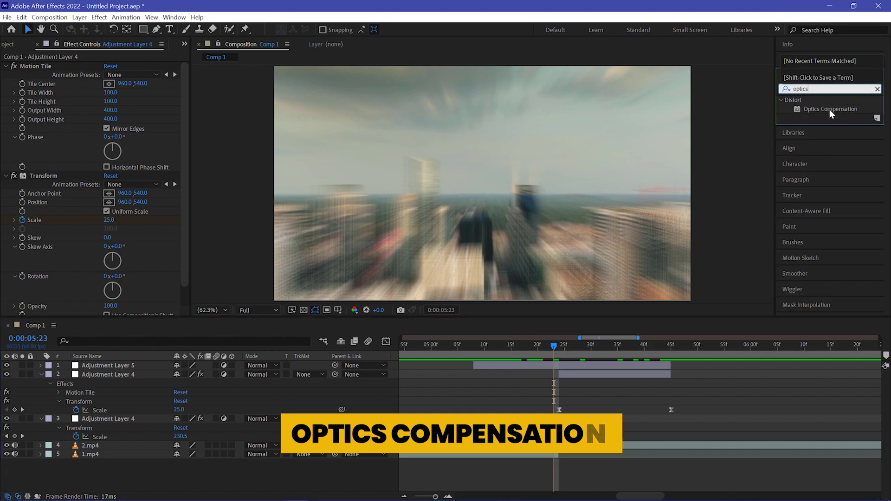
{"action": "left_click_drag", "start_coordinate": [831, 110], "coordinate": [539, 367]}
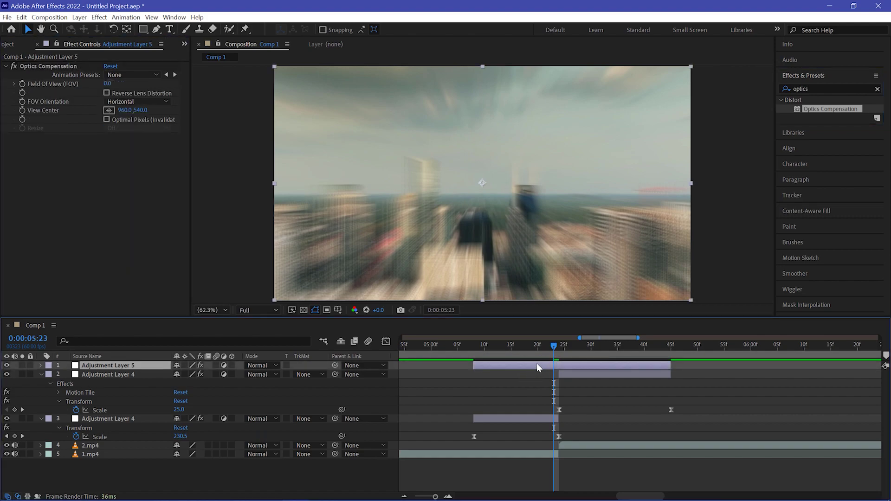
{"action": "left_click", "coordinate": [107, 92]}
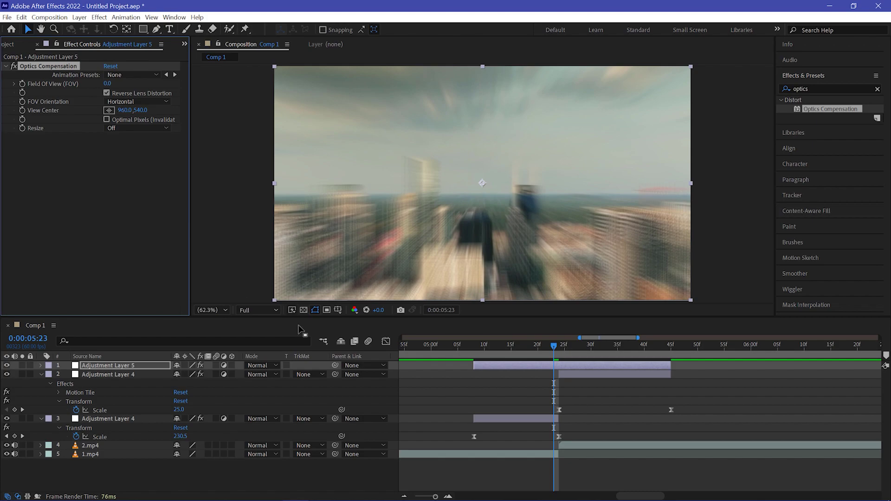
Keyframe the Optics Compensation Field Of View at 0 at 0:00:05:08 and at 160 at 0:00:05:24.
{"action": "left_click_drag", "start_coordinate": [553, 353], "coordinate": [474, 351]}
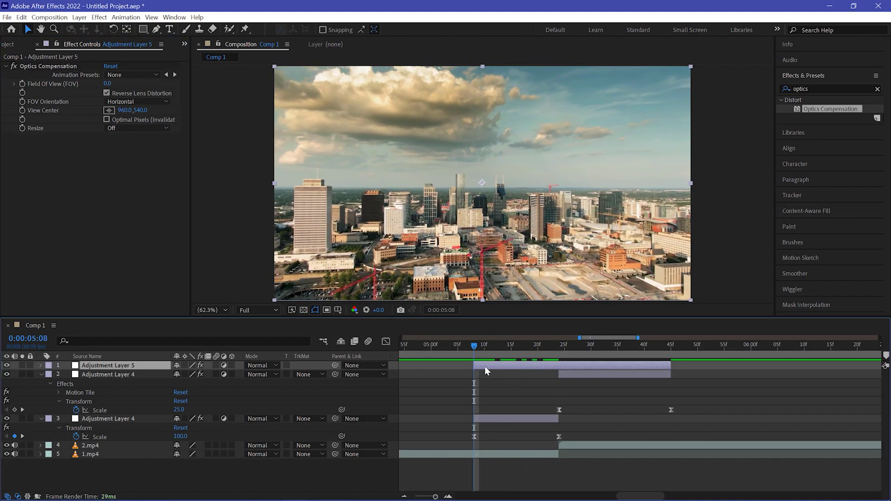
{"action": "left_click", "coordinate": [72, 92]}
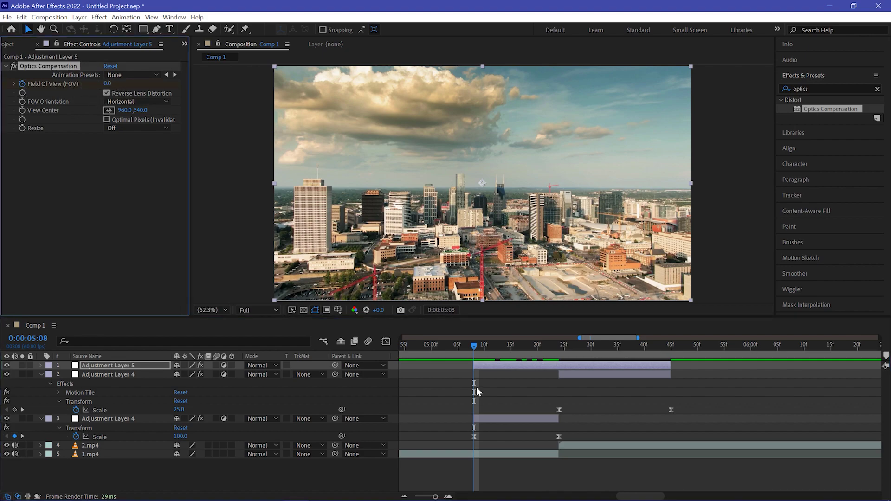
{"action": "left_click", "coordinate": [555, 352]}
{"action": "left_click", "coordinate": [558, 351]}
{"action": "left_click", "coordinate": [108, 85]}
{"action": "type", "text": "160"}
{"action": "key", "text": "Return"}
Set the Field Of View back to 0 at 0:00:05:45 and scrub through the start of the transition to check the distortion.
{"action": "left_click_drag", "start_coordinate": [584, 351], "coordinate": [671, 351]}
{"action": "left_click", "coordinate": [114, 84]}
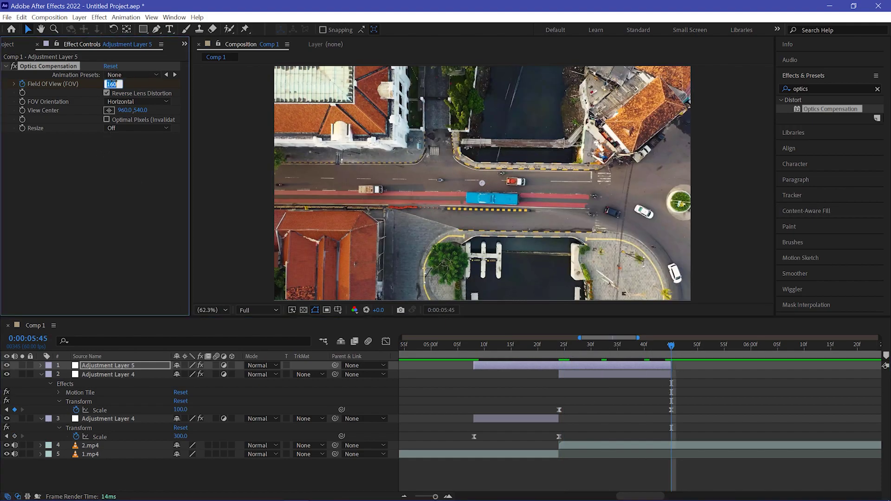
{"action": "left_click", "coordinate": [478, 351]}
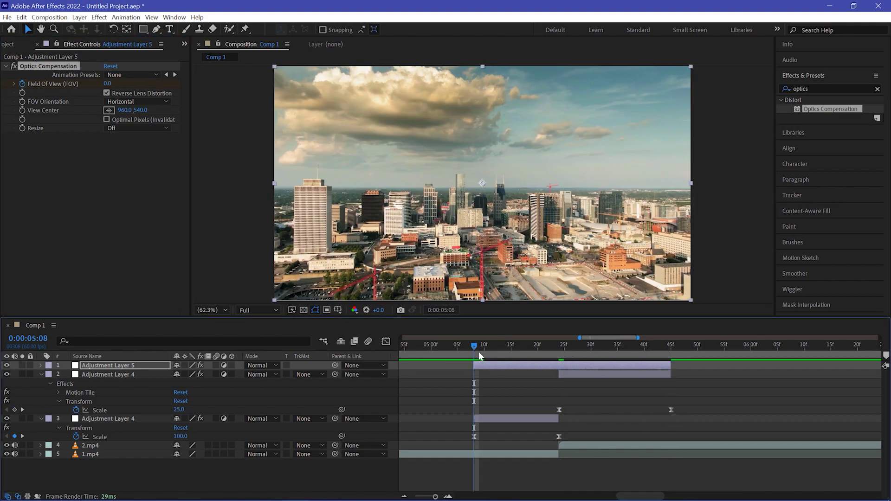
{"action": "left_click_drag", "start_coordinate": [489, 350], "coordinate": [544, 356]}
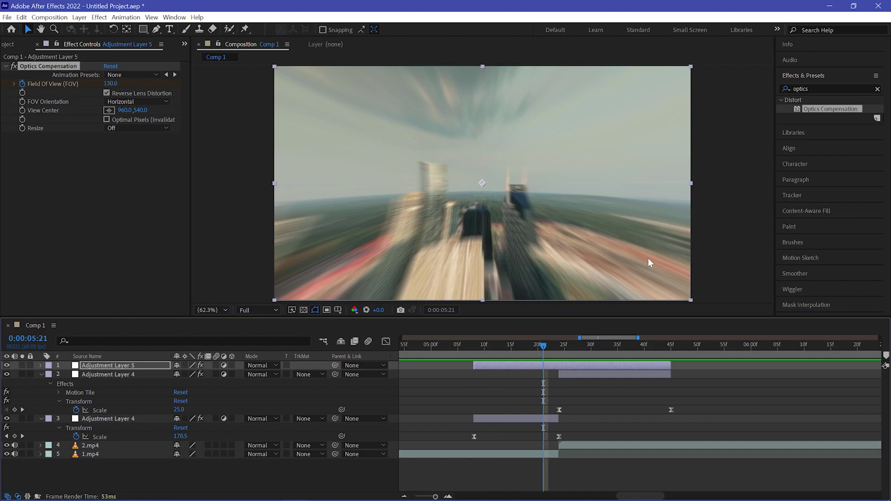
Reveal the three Field Of View keyframes, apply Easy Ease to them, and open their speed graph.
{"action": "left_click", "coordinate": [577, 367]}
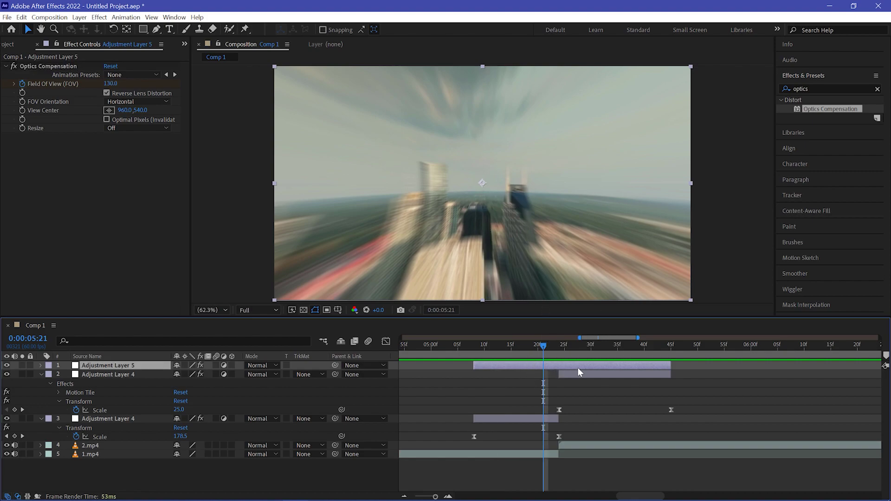
{"action": "key", "text": "u"}
{"action": "left_click_drag", "start_coordinate": [700, 379], "coordinate": [471, 385]}
{"action": "right_click", "coordinate": [474, 383]}
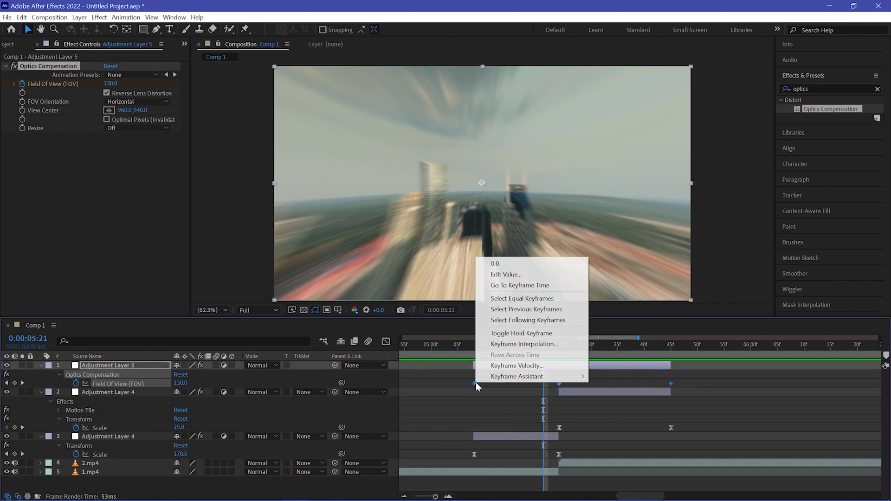
{"action": "mouse_move", "coordinate": [574, 381]}
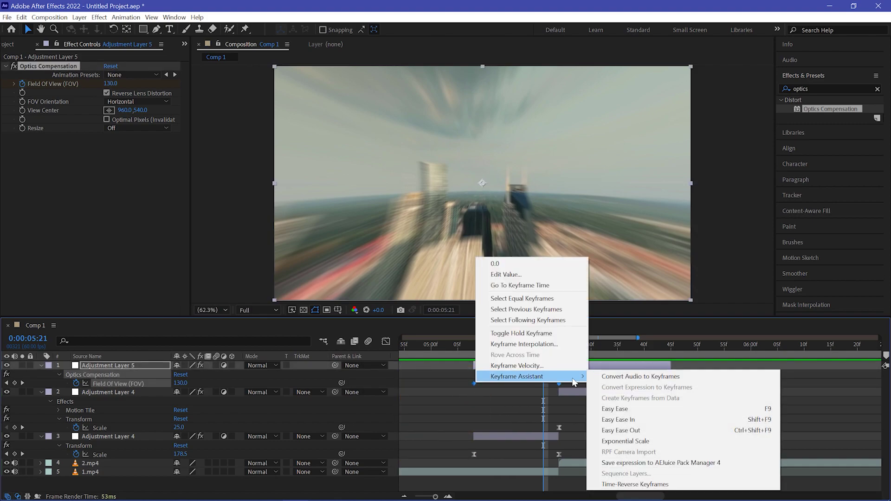
{"action": "left_click", "coordinate": [647, 409]}
{"action": "left_click", "coordinate": [386, 341]}
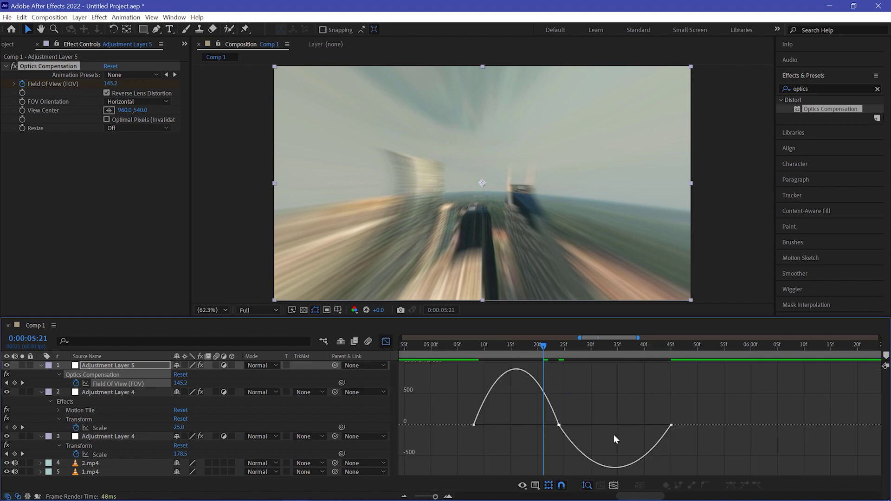
Reshape the Field Of View speed graph so the speed peaks early in its first half, then close the graph and preview the transition.
{"action": "left_click", "coordinate": [558, 425]}
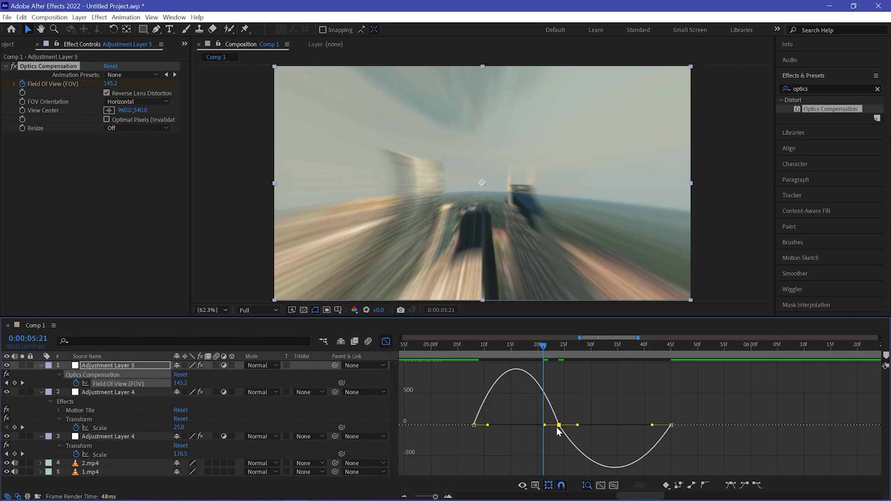
{"action": "left_click_drag", "start_coordinate": [545, 426], "coordinate": [489, 427]}
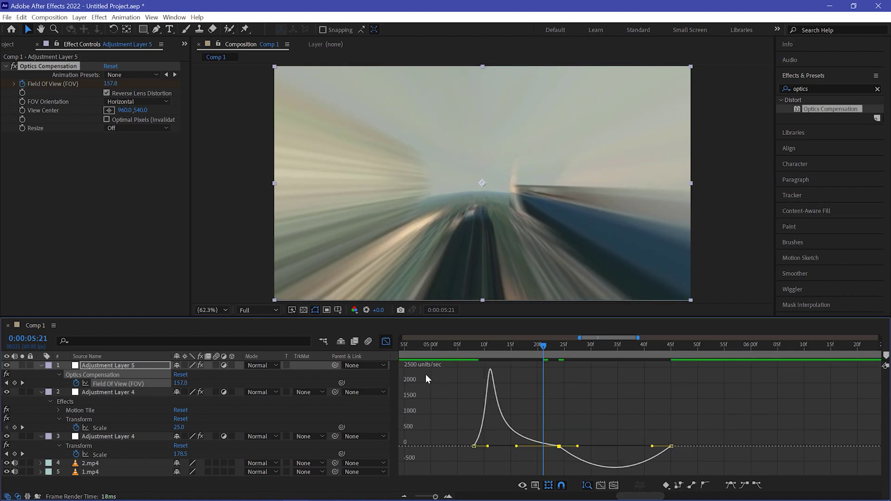
{"action": "left_click", "coordinate": [386, 342]}
{"action": "left_click_drag", "start_coordinate": [546, 347], "coordinate": [476, 349]}
{"action": "key", "text": "space"}
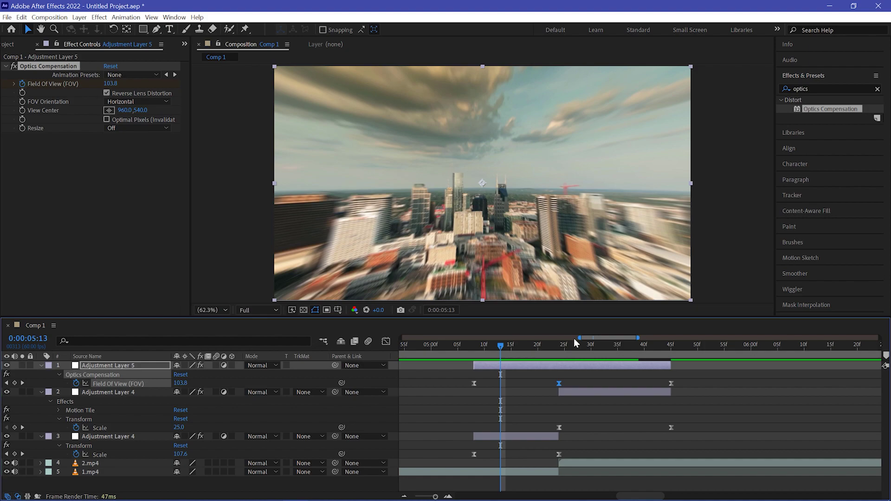
Duplicate Adjustment Layer 5 and remove the Optics Compensation effect from the upper copy.
{"action": "left_click", "coordinate": [527, 361]}
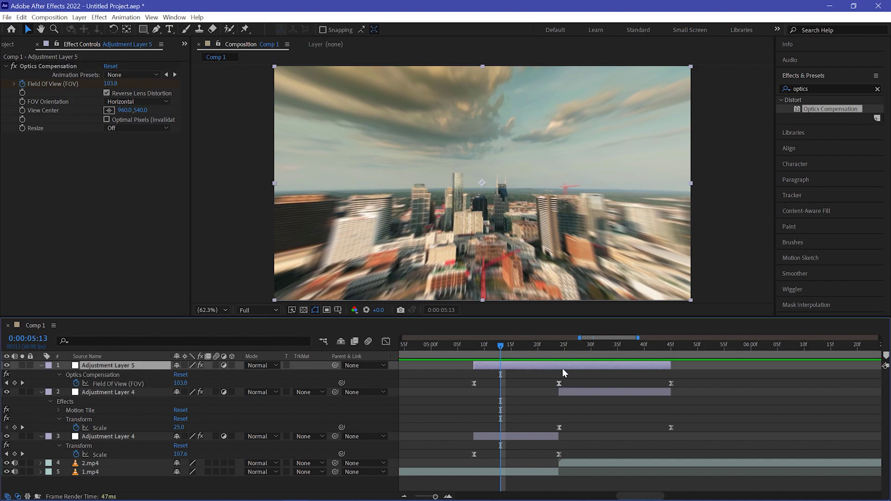
{"action": "key", "text": "ctrl+d"}
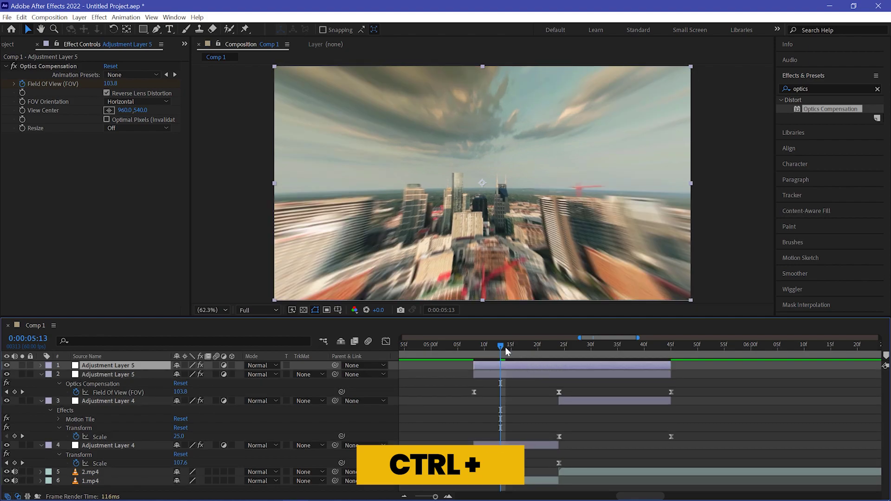
{"action": "mouse_move", "coordinate": [502, 344]}
{"action": "left_mouse_down"}
{"action": "mouse_move", "coordinate": [484, 345]}
{"action": "mouse_move", "coordinate": [506, 345]}
{"action": "left_mouse_up"}
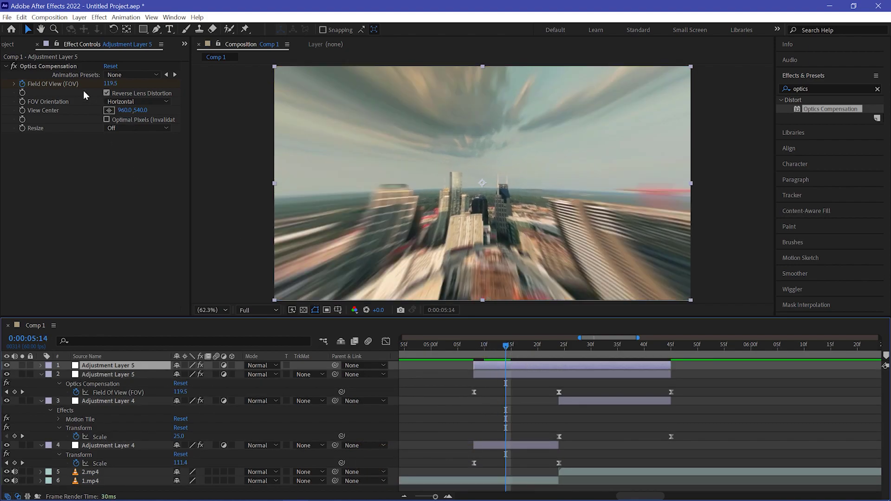
{"action": "left_click", "coordinate": [54, 67]}
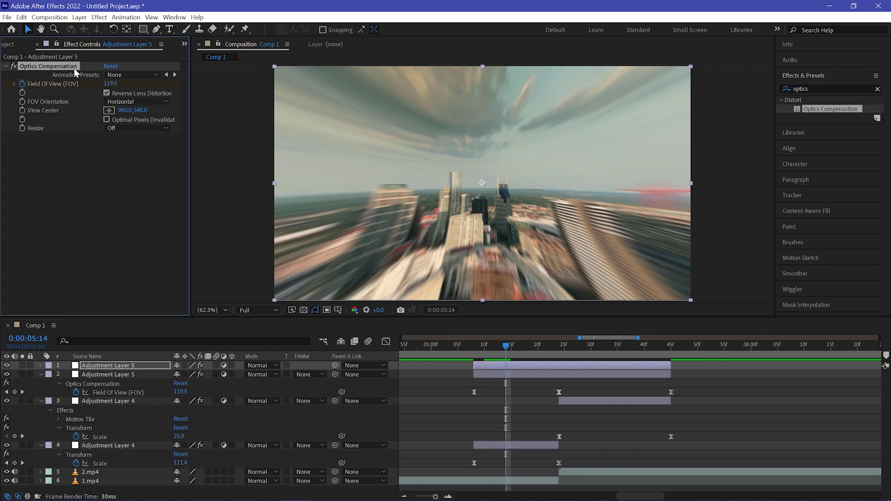
{"action": "key", "text": "Delete"}
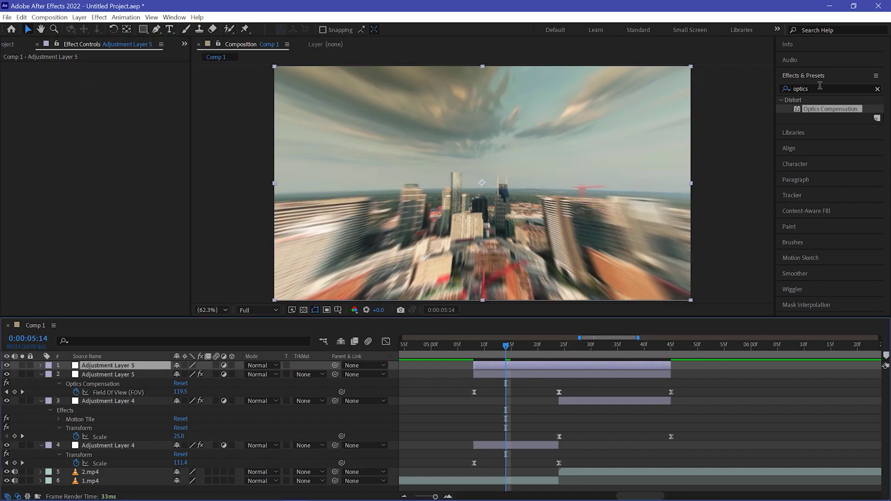
Apply the Motion Tile and Tint effects to the topmost adjustment layer.
{"action": "left_click", "coordinate": [878, 89]}
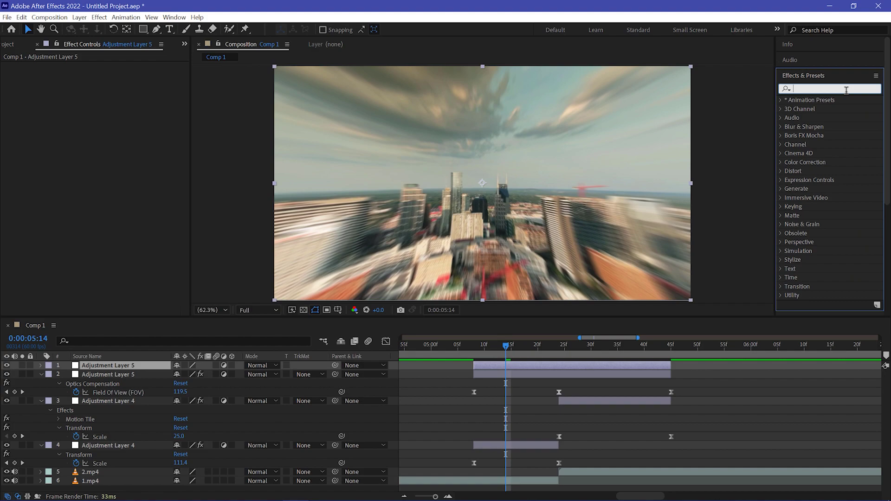
{"action": "type", "text": "motion"}
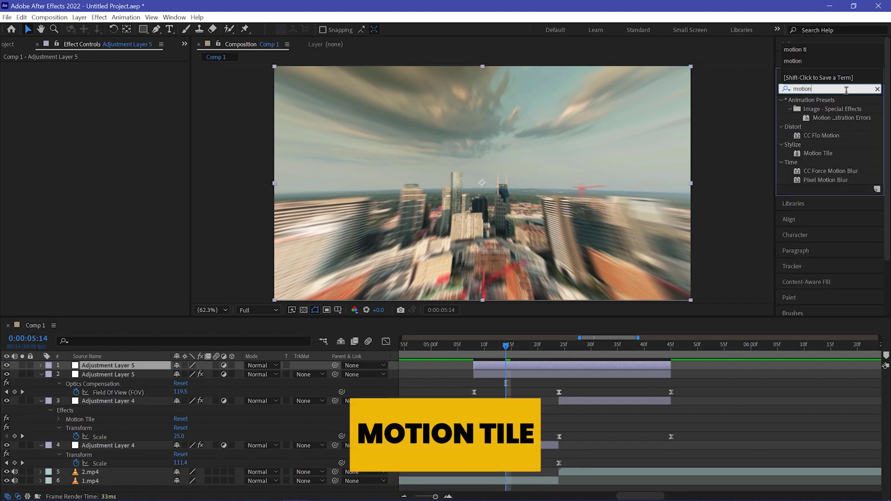
{"action": "left_click_drag", "start_coordinate": [817, 153], "coordinate": [544, 366]}
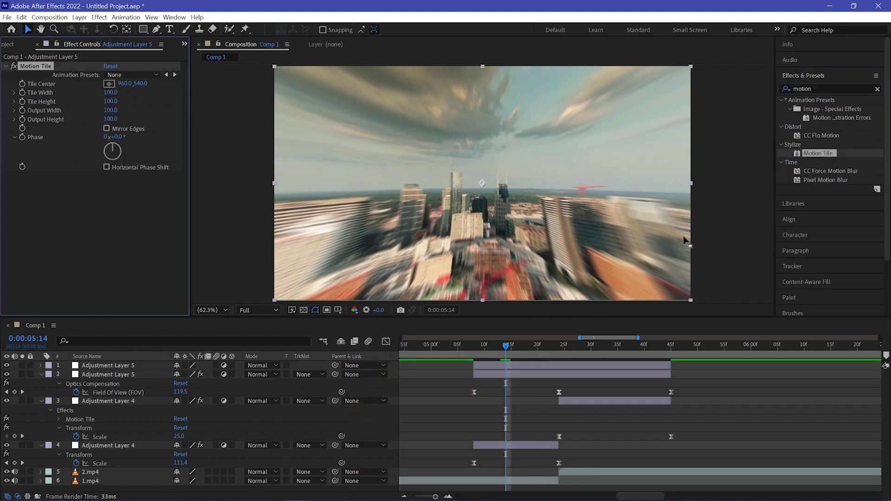
{"action": "double_click", "coordinate": [832, 88]}
{"action": "type", "text": "tint"}
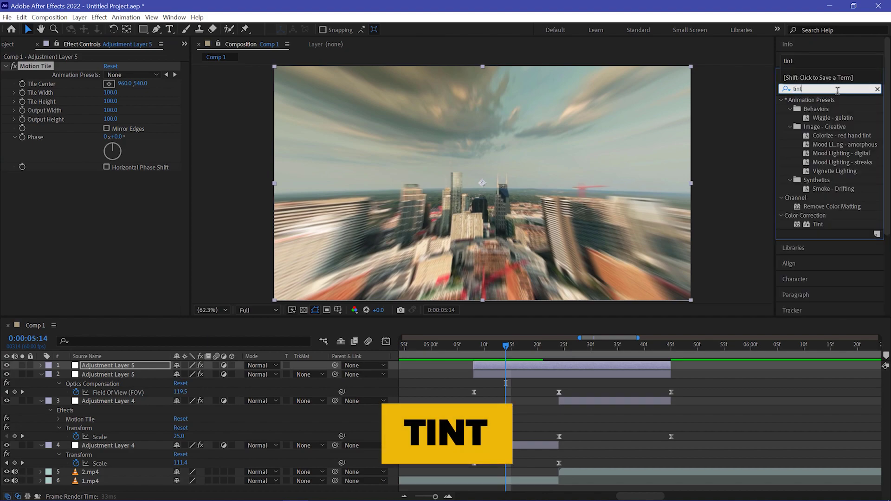
{"action": "left_click_drag", "start_coordinate": [818, 135], "coordinate": [522, 366]}
Add the Emboss effect to the topmost adjustment layer and set the layer's blending mode to Hard Light.
{"action": "double_click", "coordinate": [838, 88]}
{"action": "type", "text": "emb"}
{"action": "left_click", "coordinate": [813, 145]}
{"action": "left_click_drag", "start_coordinate": [812, 145], "coordinate": [549, 363]}
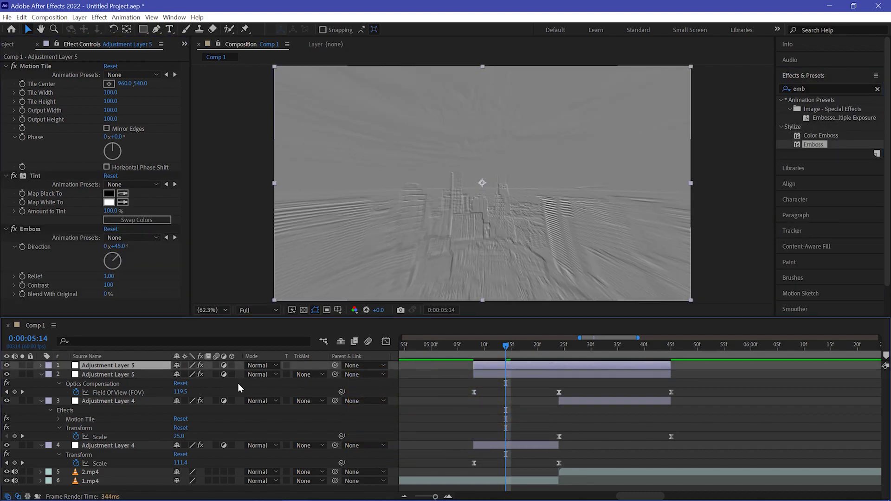
{"action": "left_click", "coordinate": [267, 367]}
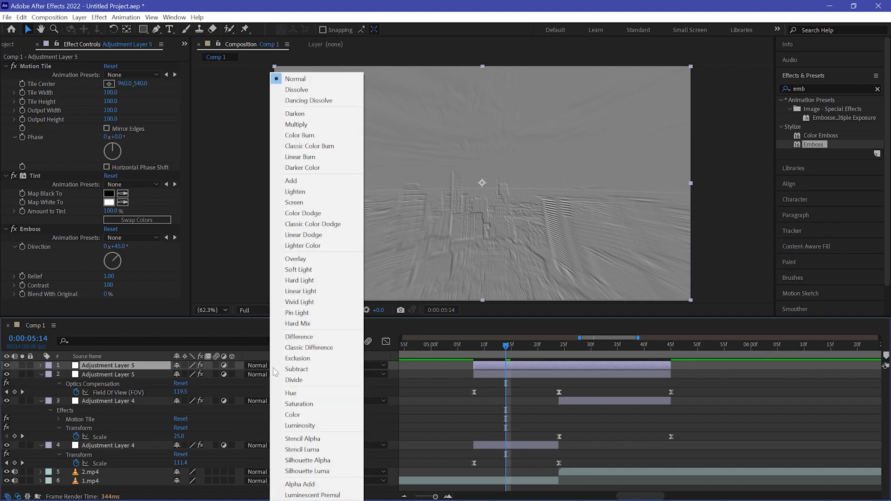
{"action": "left_click", "coordinate": [339, 280]}
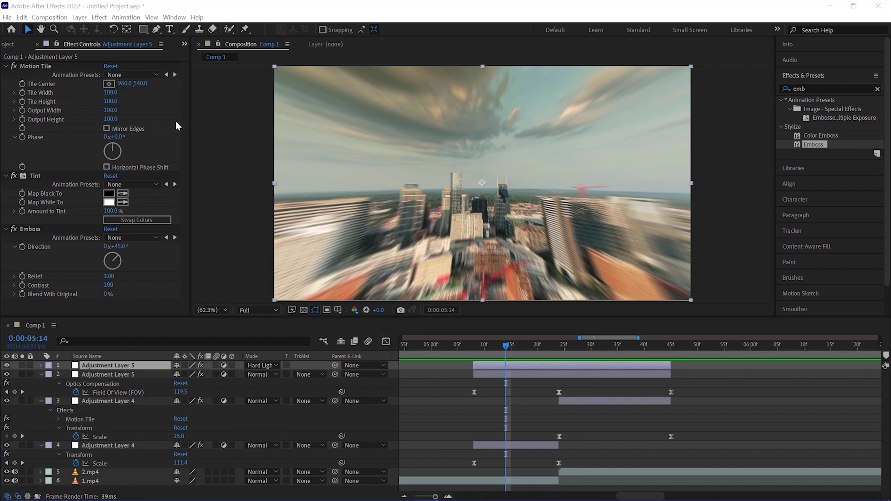
Enable Mirror Edges in Motion Tile and set Tint to map black to red (FF0000) and white to bright cyan.
{"action": "left_click", "coordinate": [108, 129]}
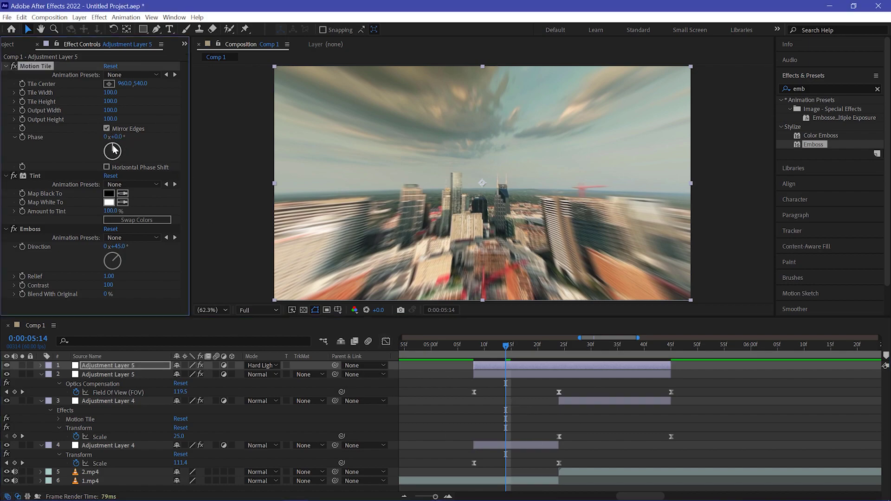
{"action": "left_click", "coordinate": [108, 194]}
{"action": "type", "text": "FF0000"}
{"action": "left_click", "coordinate": [337, 142]}
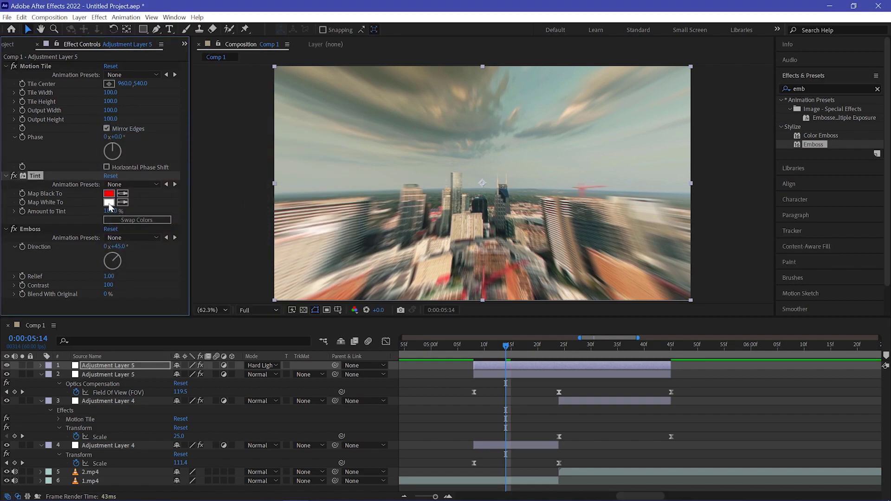
{"action": "left_click", "coordinate": [108, 202]}
{"action": "left_click_drag", "start_coordinate": [256, 265], "coordinate": [256, 206]}
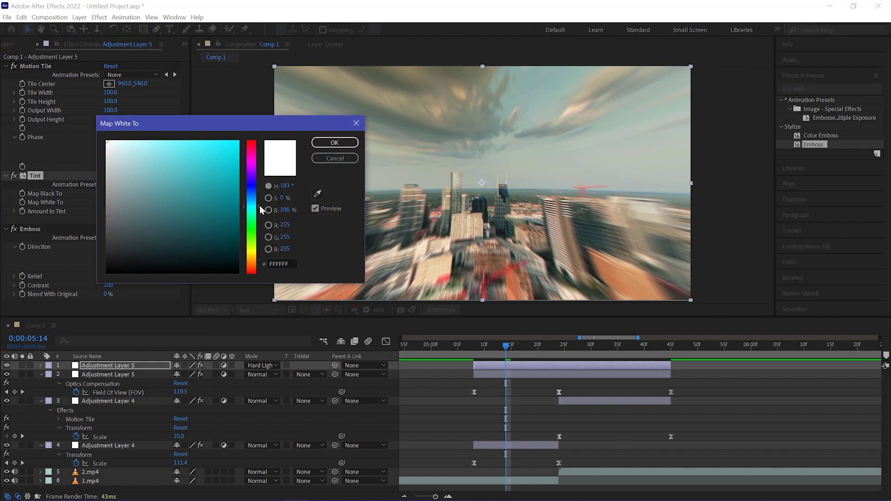
{"action": "left_click", "coordinate": [238, 141]}
{"action": "left_click", "coordinate": [335, 142]}
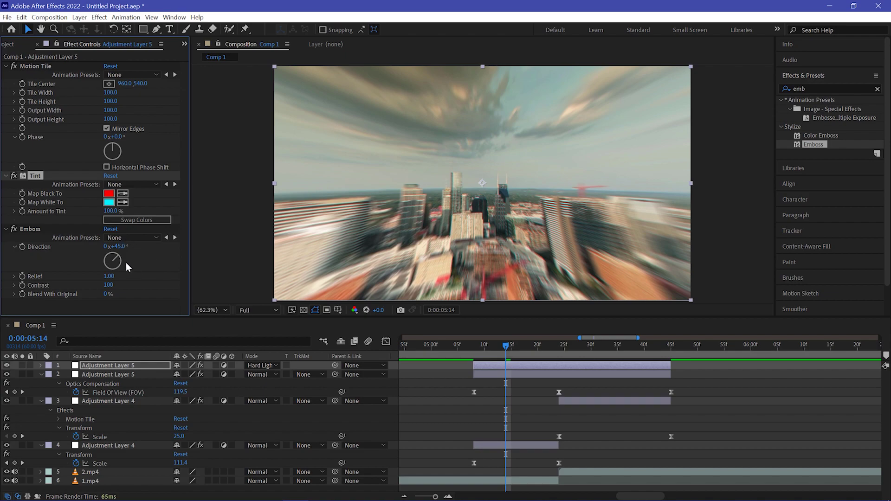
Set the Emboss Direction to 180° and keyframe its Relief at 0 at 0:00:05:08.
{"action": "left_click_drag", "start_coordinate": [118, 260], "coordinate": [112, 273]}
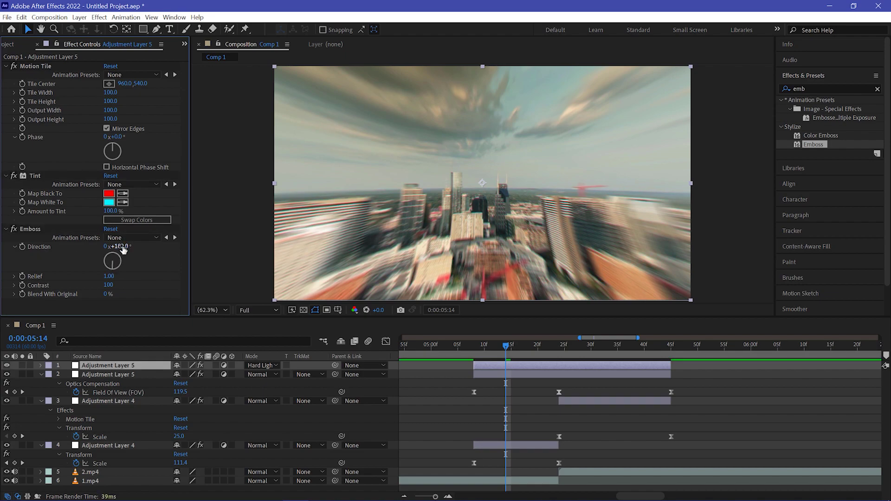
{"action": "key", "text": "Return"}
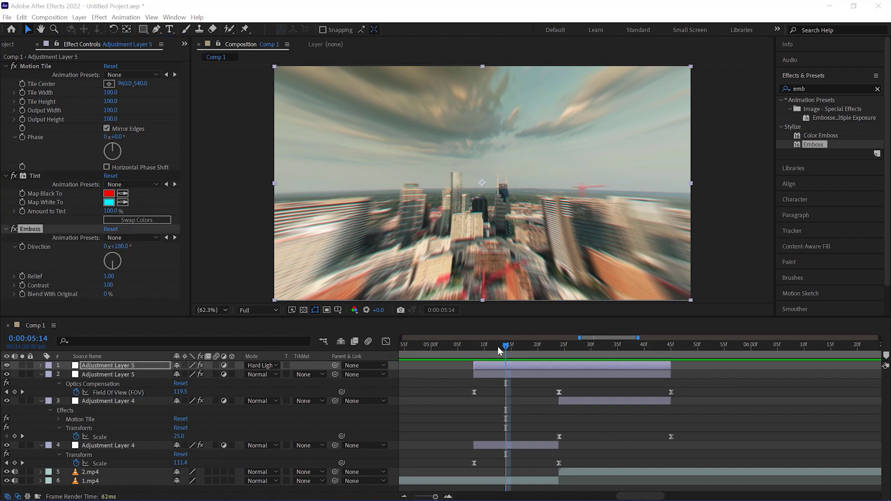
{"action": "left_click_drag", "start_coordinate": [506, 346], "coordinate": [474, 348]}
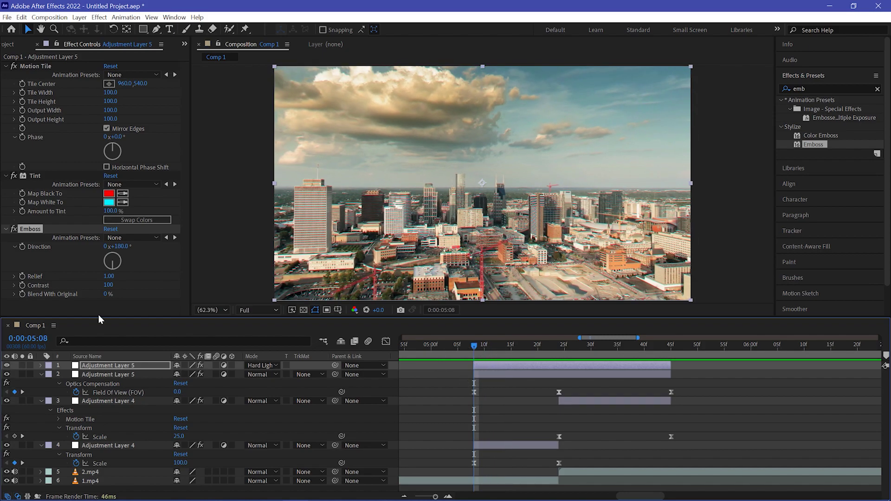
{"action": "left_click", "coordinate": [26, 277]}
{"action": "left_click", "coordinate": [110, 276]}
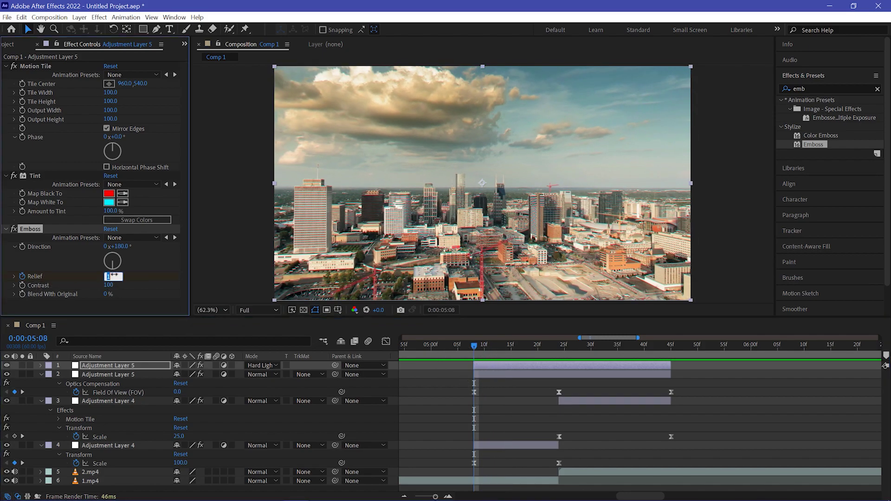
{"action": "type", "text": "0"}
{"action": "key", "text": "Return"}
Keyframe the Emboss Relief at 10 at 0:00:05:24 and at 0 at the adjustment layer's end, and preview the transition.
{"action": "left_click_drag", "start_coordinate": [474, 346], "coordinate": [561, 349]}
{"action": "left_click", "coordinate": [111, 276]}
{"action": "key", "text": "Return"}
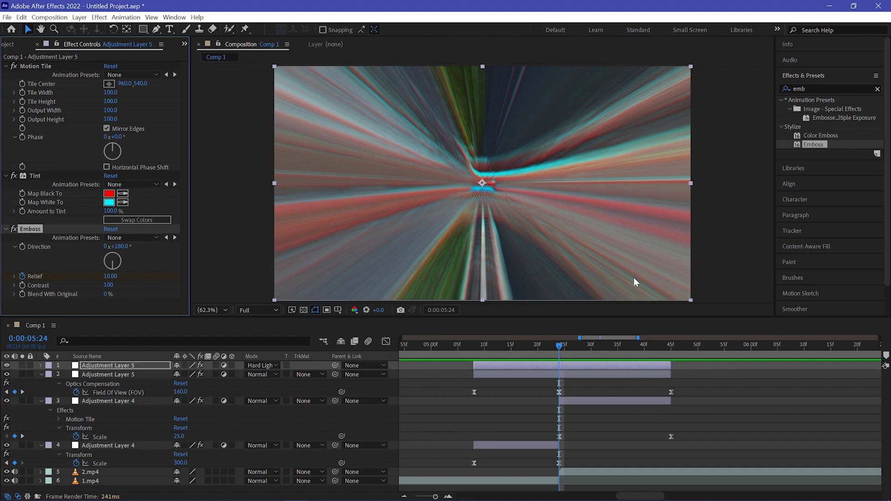
{"action": "left_click_drag", "start_coordinate": [562, 351], "coordinate": [669, 355]}
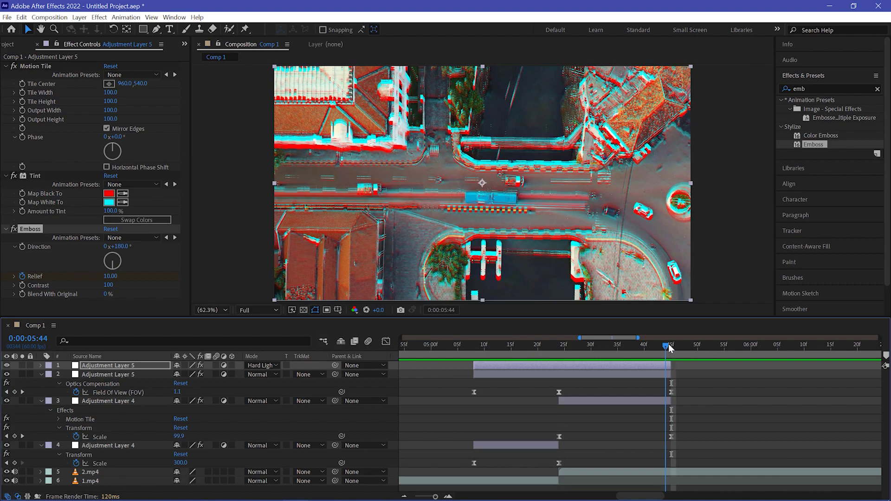
{"action": "left_click", "coordinate": [111, 277]}
{"action": "key", "text": "Return"}
{"action": "left_click", "coordinate": [469, 352]}
{"action": "key", "text": "space"}
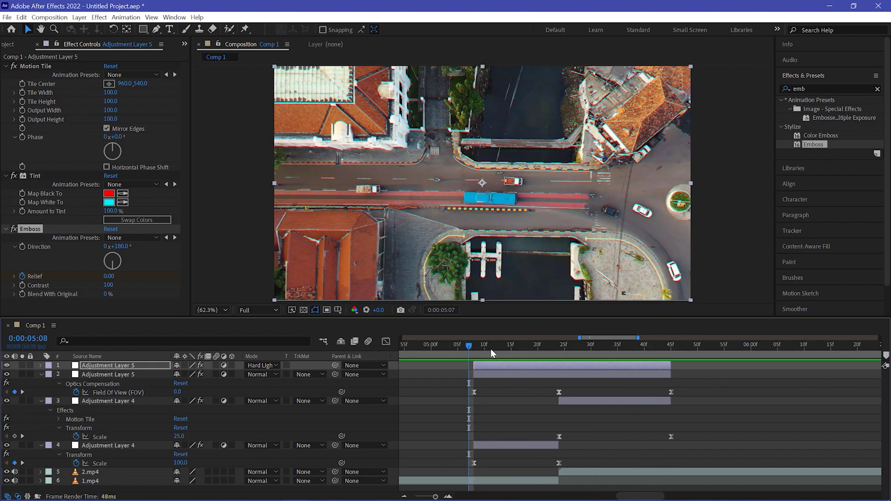
Reveal the three Emboss Relief keyframes, apply Easy Ease to them, and open their speed graph.
{"action": "left_click", "coordinate": [574, 363]}
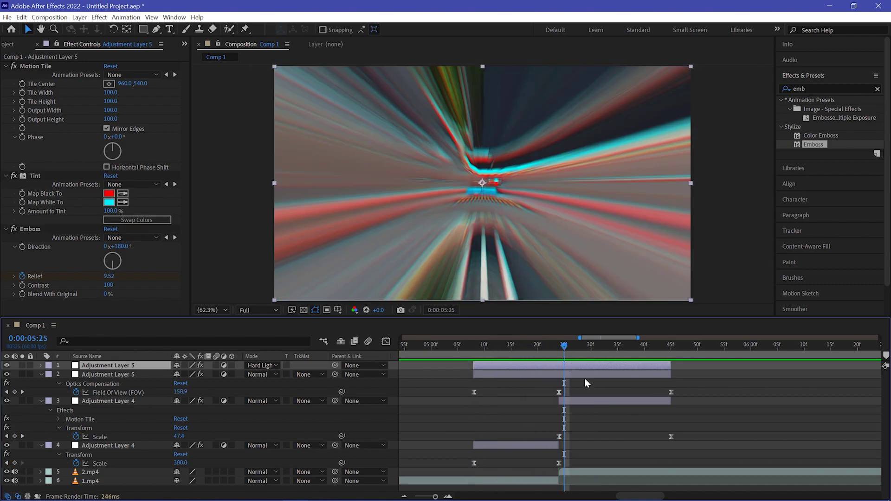
{"action": "key", "text": "u"}
{"action": "right_click", "coordinate": [672, 385]}
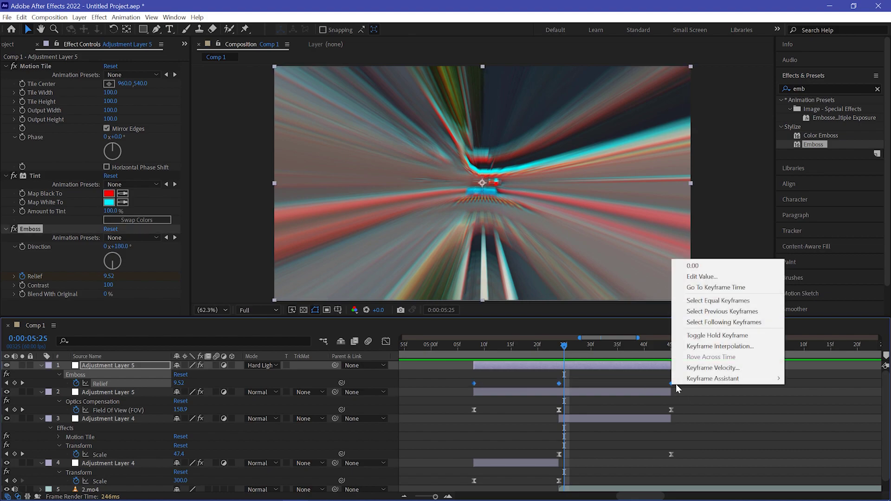
{"action": "mouse_move", "coordinate": [696, 380]}
{"action": "left_click", "coordinate": [538, 412]}
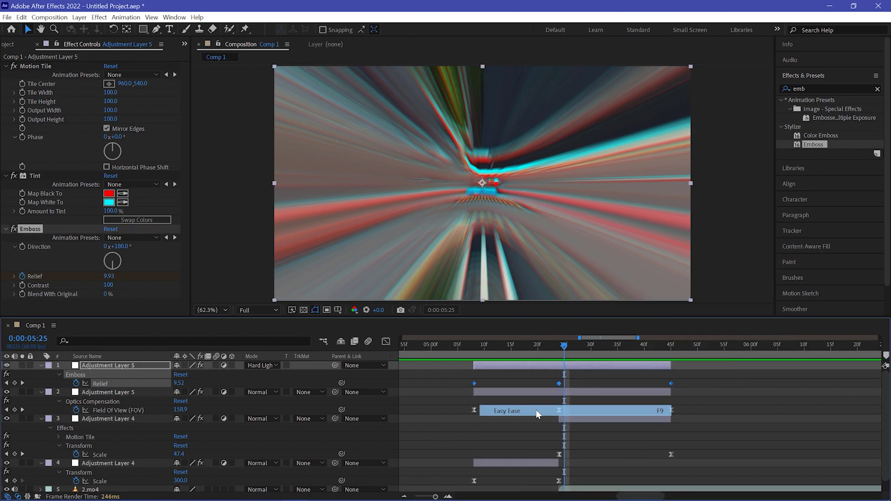
{"action": "left_click", "coordinate": [385, 342]}
Adjust the Relief keyframe handles so the speed curve spikes sharply on both sides of the middle keyframe at 0:00:05:24.
{"action": "left_click_drag", "start_coordinate": [451, 416], "coordinate": [566, 431]}
{"action": "left_click_drag", "start_coordinate": [493, 427], "coordinate": [576, 425]}
{"action": "left_click_drag", "start_coordinate": [765, 414], "coordinate": [583, 466]}
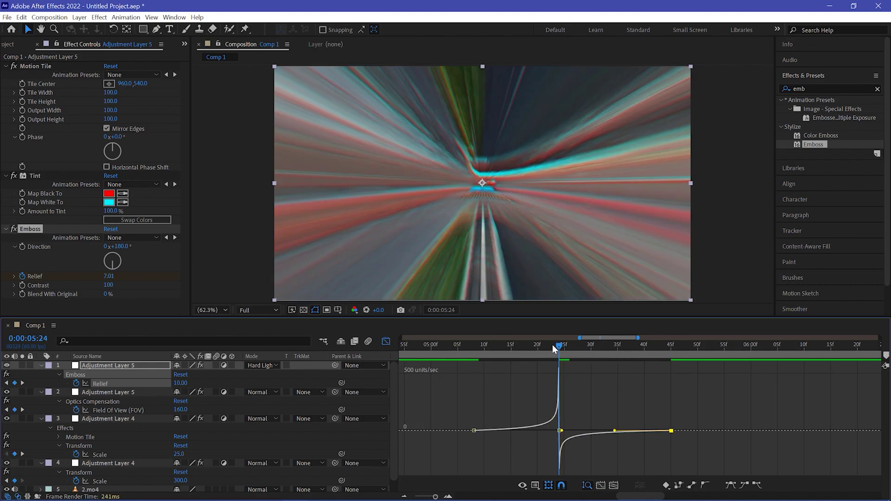